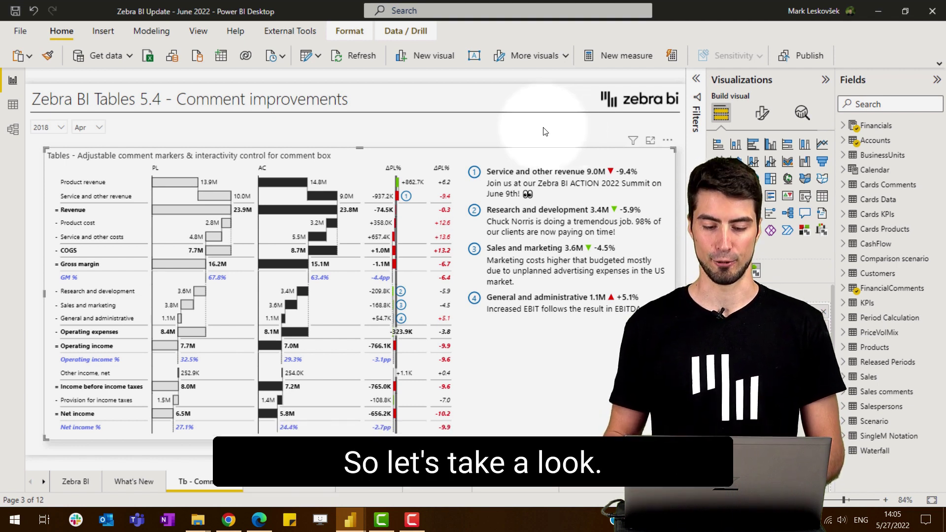
Step: Move the Service and other revenue comment marker to the PL column, then return it to the plan variance column
mouse_move(413, 203)
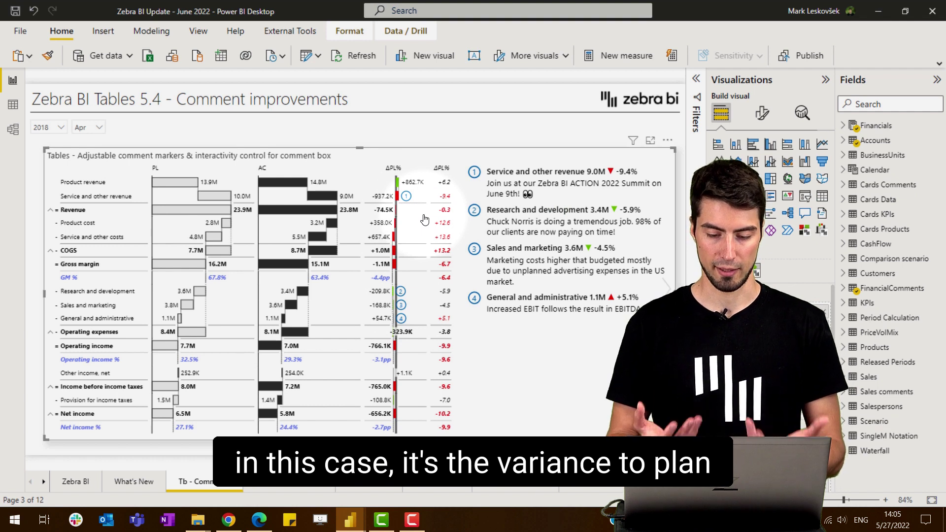
left_click_drag(406, 196, 189, 197)
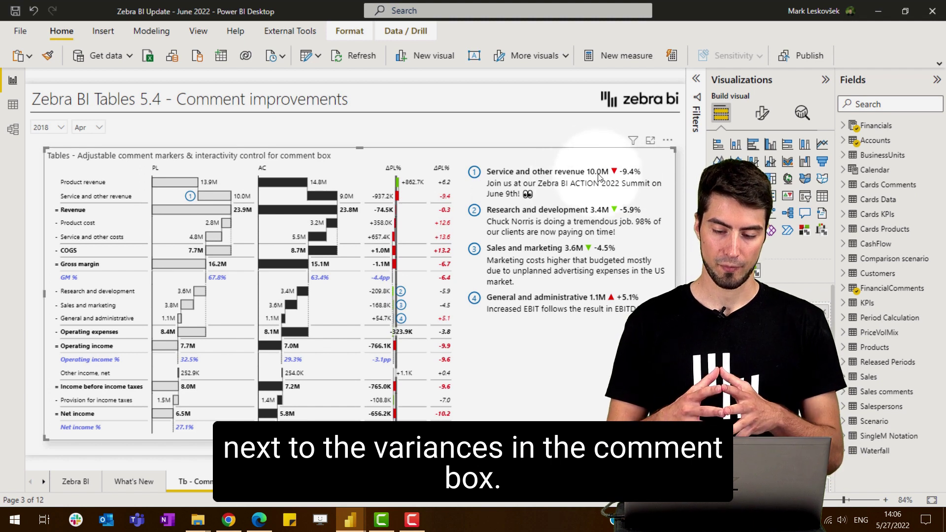
left_click(269, 216)
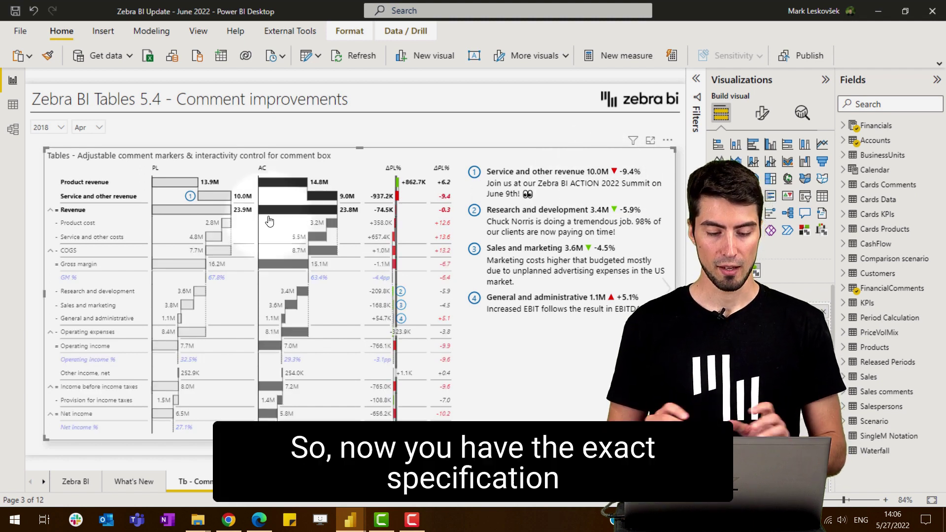
left_click(414, 196)
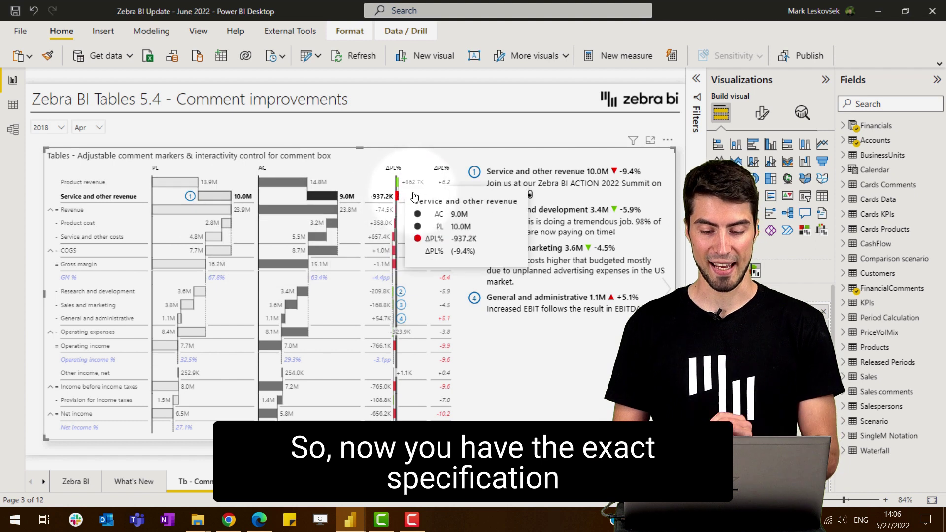
left_click_drag(190, 196, 378, 198)
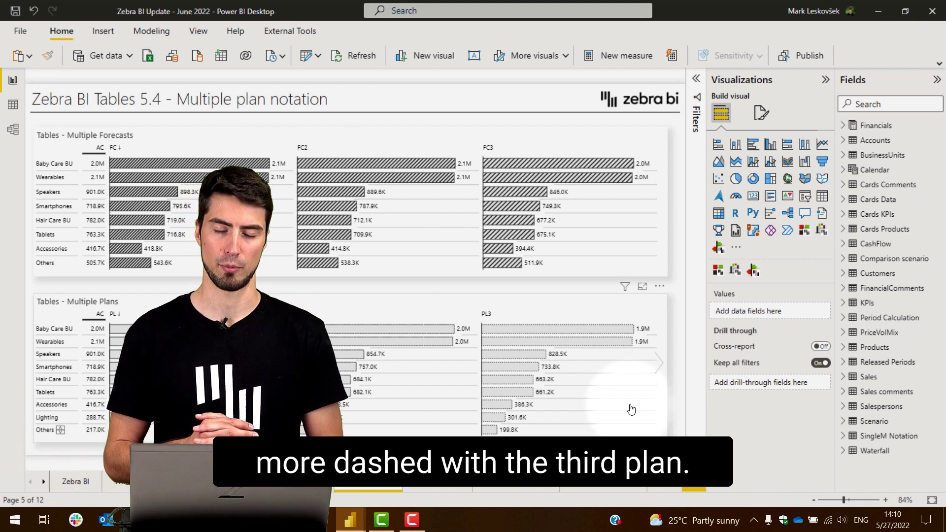
left_click(663, 372)
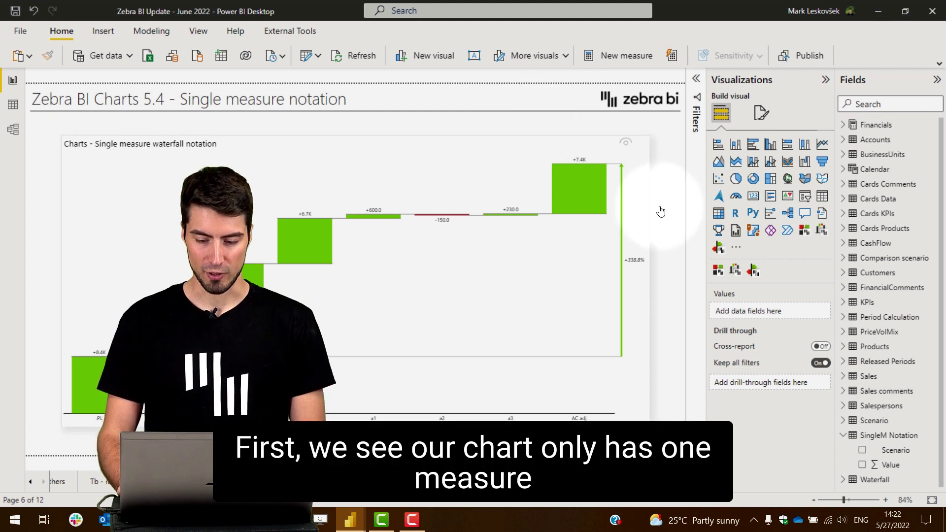
Step: Mark the PL and PY categories of the single measure waterfall chart as Result
left_click(524, 132)
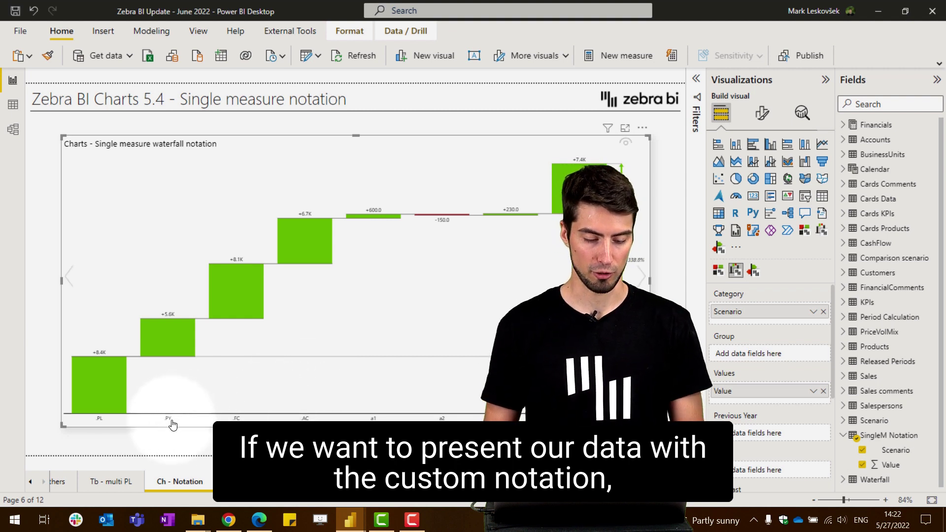
left_click(99, 422)
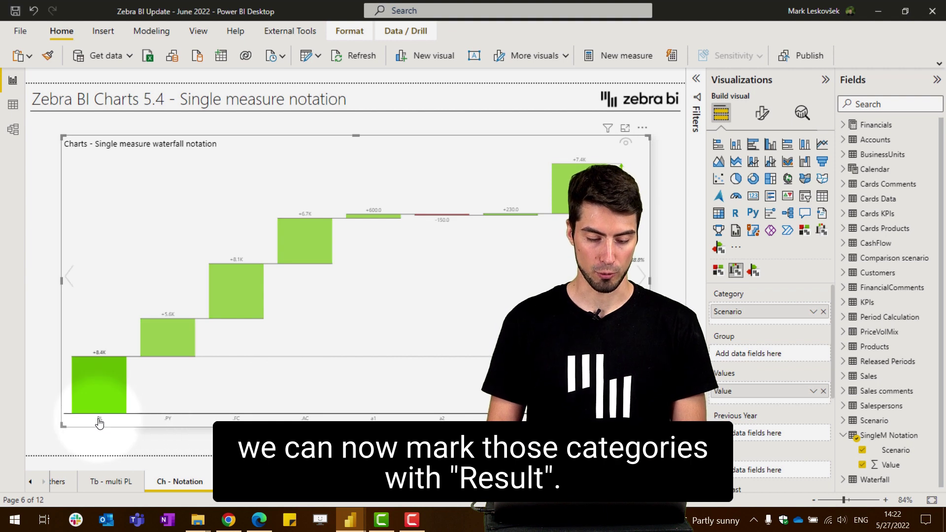
left_click(99, 422)
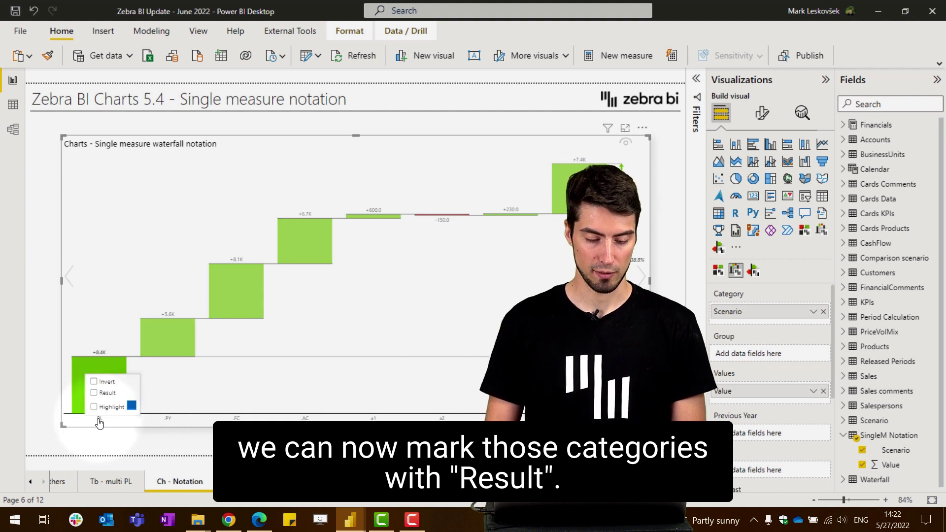
left_click(118, 405)
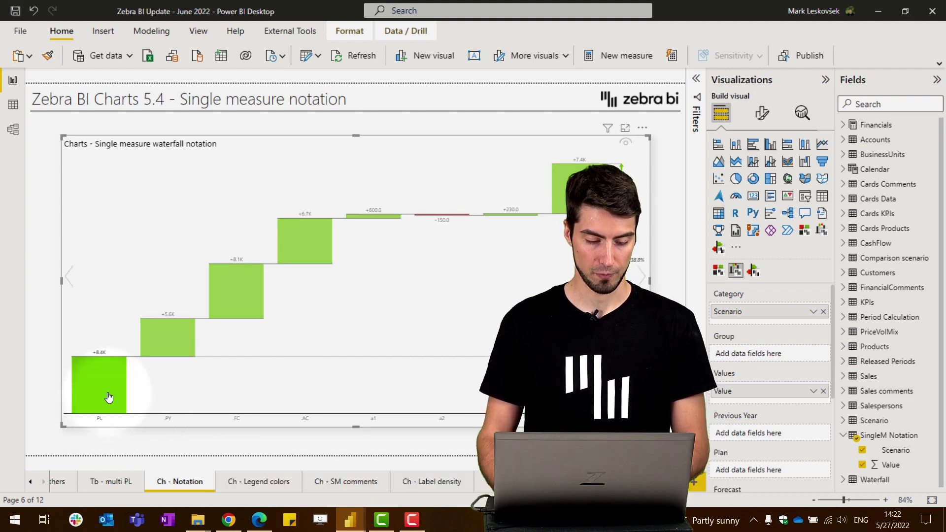
left_click(165, 422)
left_click(183, 406)
Step: Mark the FC, AC and AC adj categories of the waterfall chart as Result
left_click(239, 422)
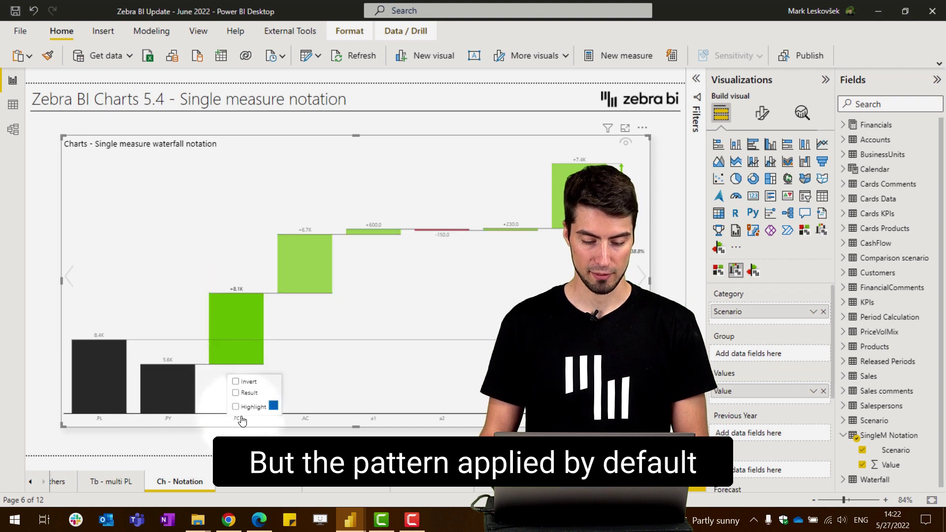
left_click(257, 406)
left_click(310, 419)
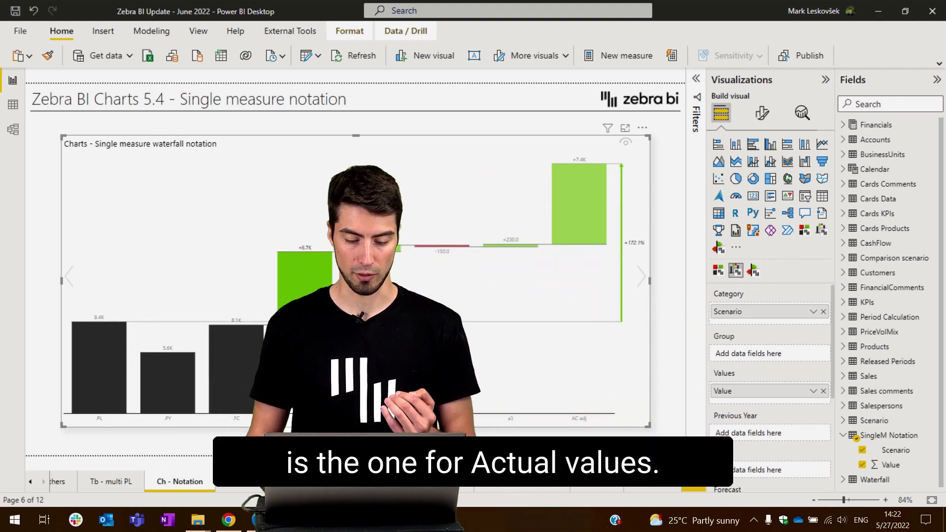
left_click(328, 405)
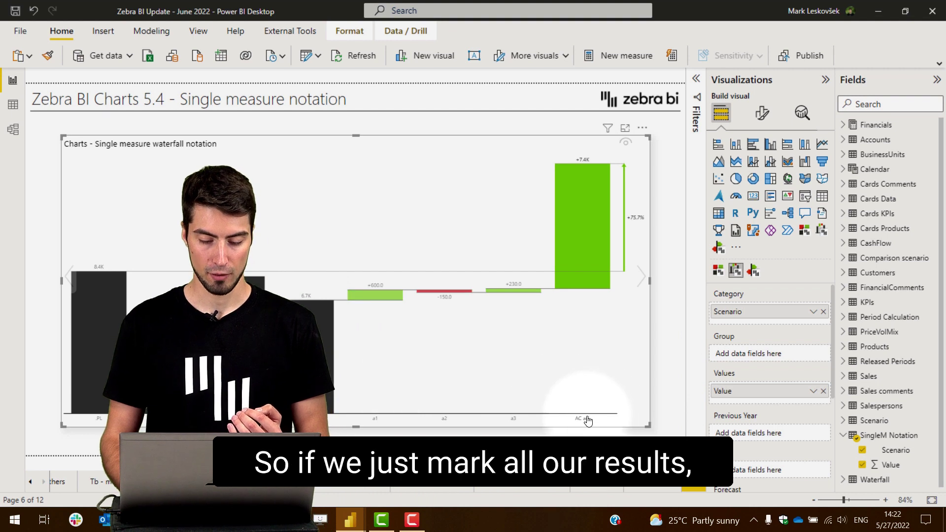
left_click(589, 419)
left_click(597, 397)
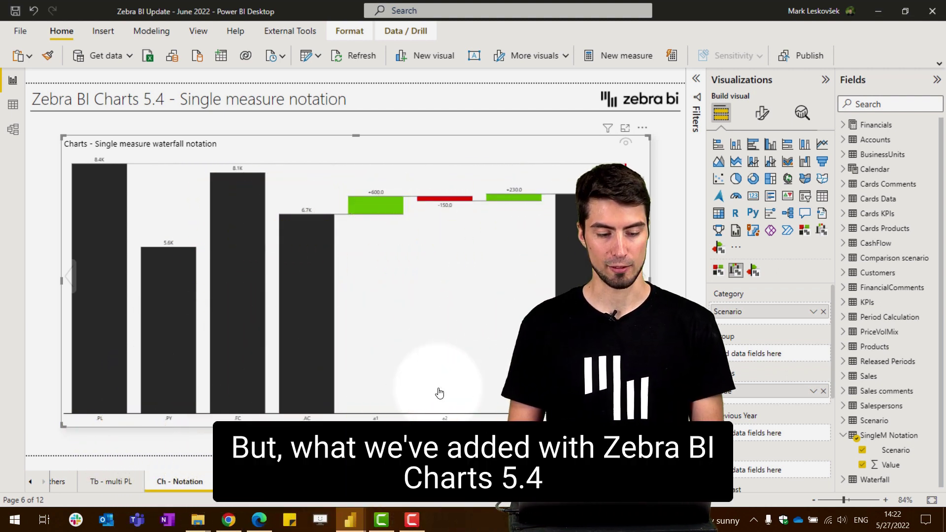
Step: Apply the Plan scenario pattern to the PL column, Previous year to PY and Forecast to FC
left_click(101, 419)
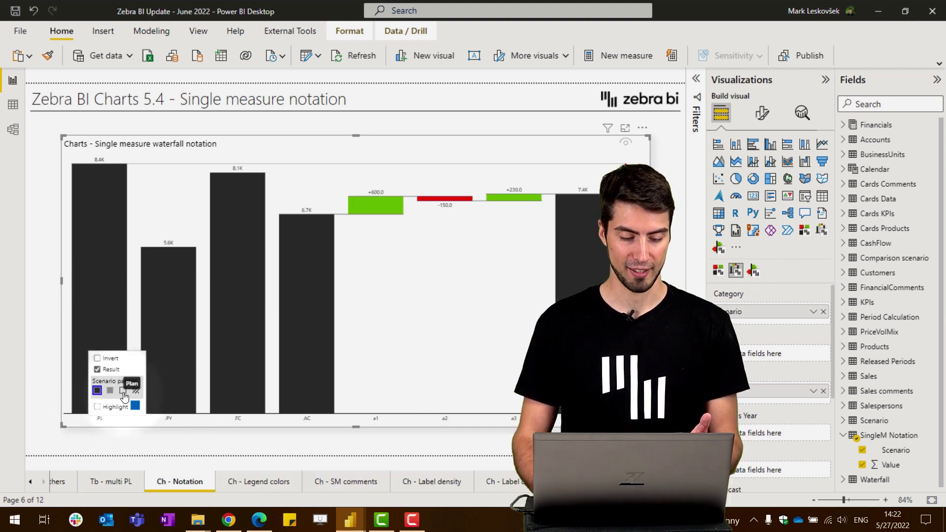
left_click(123, 391)
left_click(172, 420)
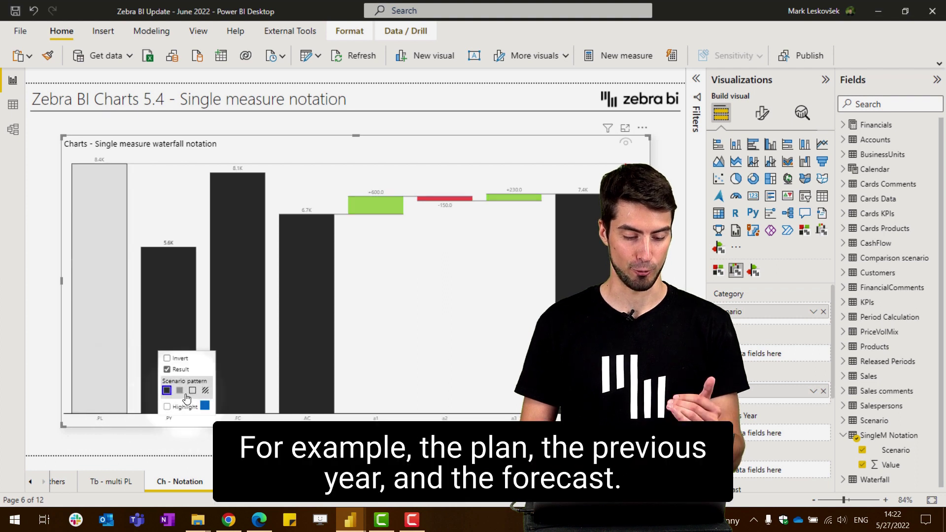
left_click(182, 390)
left_click(238, 419)
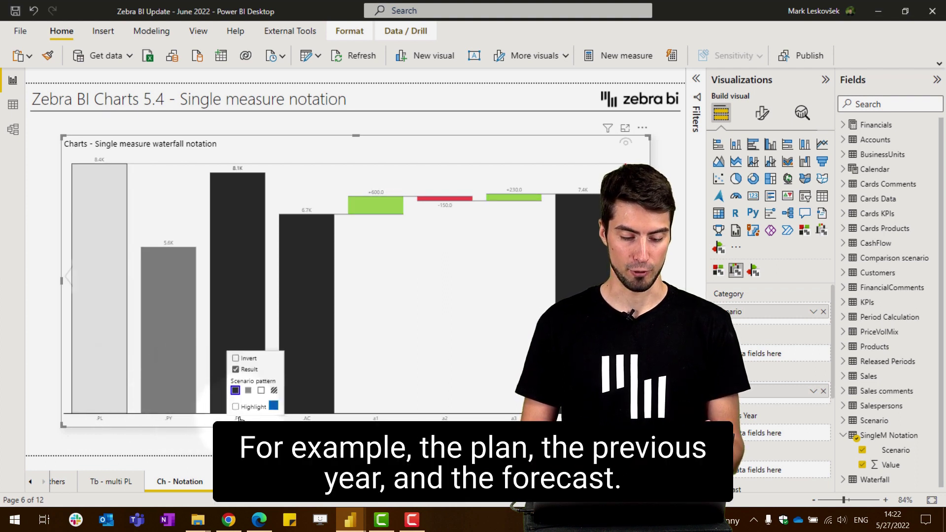
left_click(275, 390)
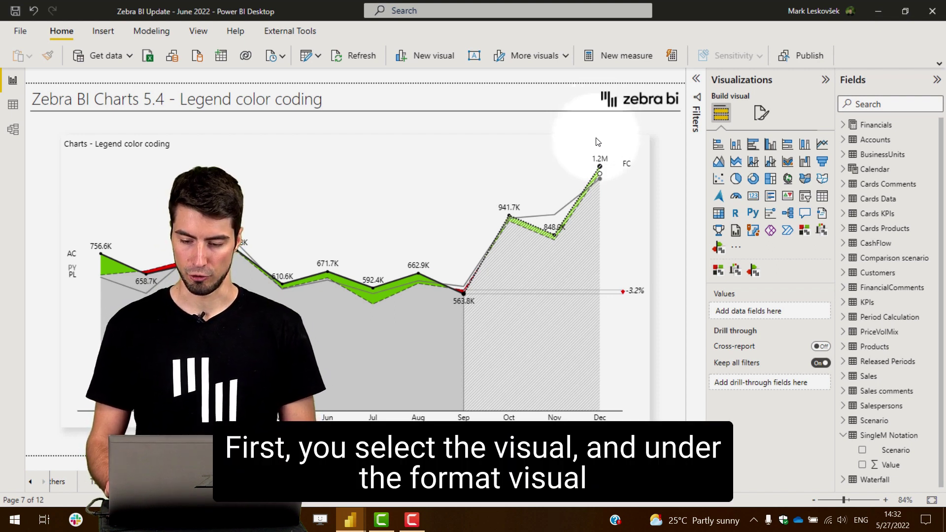
Step: Set the Legend color coding chart's design style to Custom and turn on More colors
left_click(571, 145)
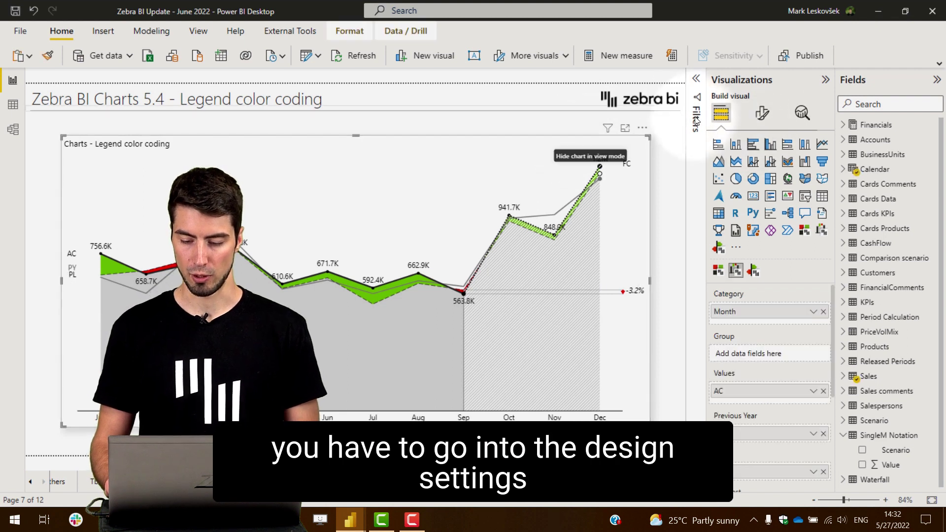
left_click(764, 113)
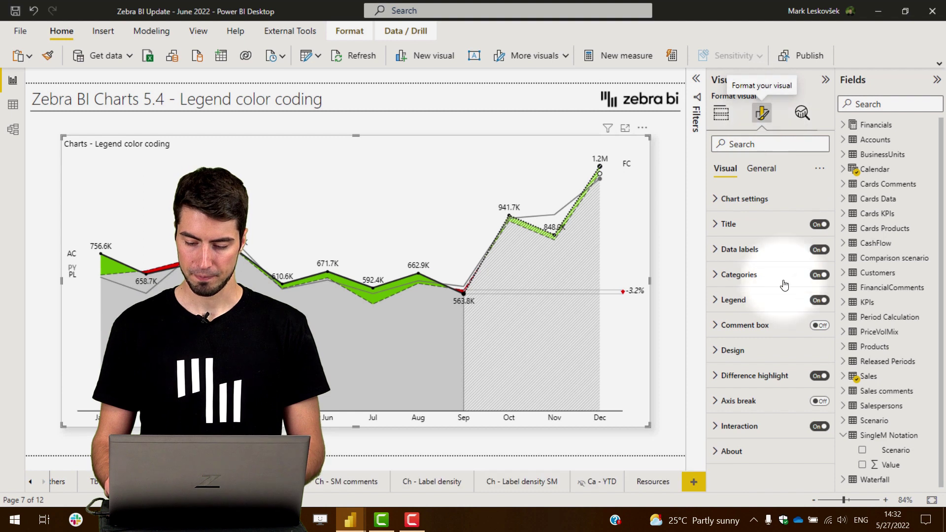
left_click(757, 352)
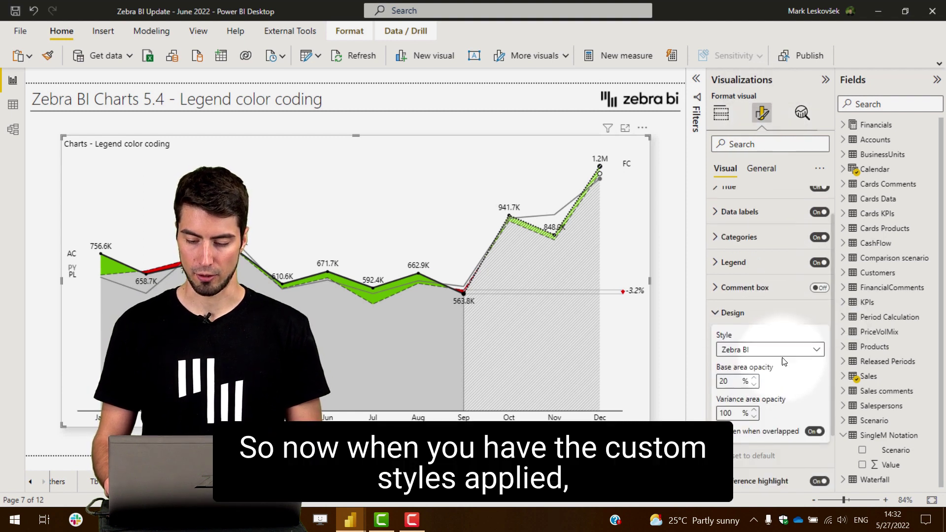
left_click(776, 345)
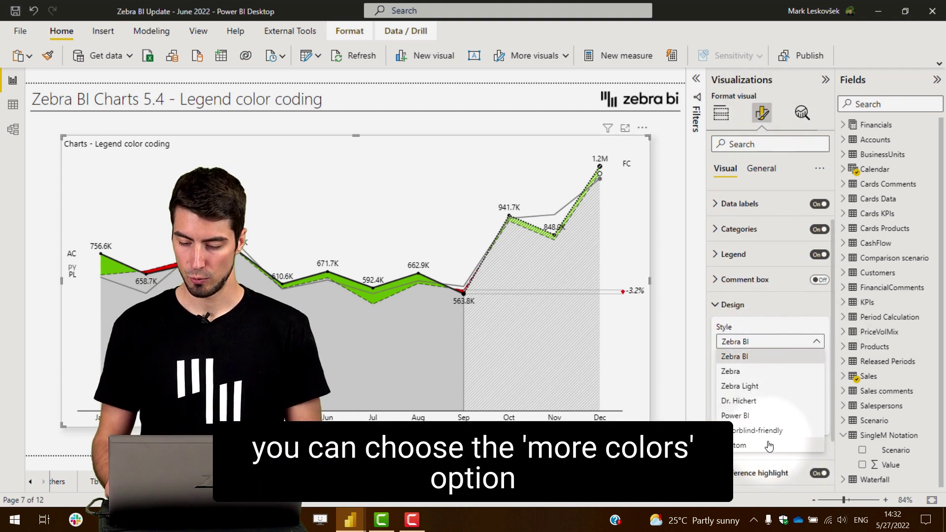
left_click(802, 341)
left_click(803, 341)
left_click(808, 374)
scroll(811, 359, "down", 3)
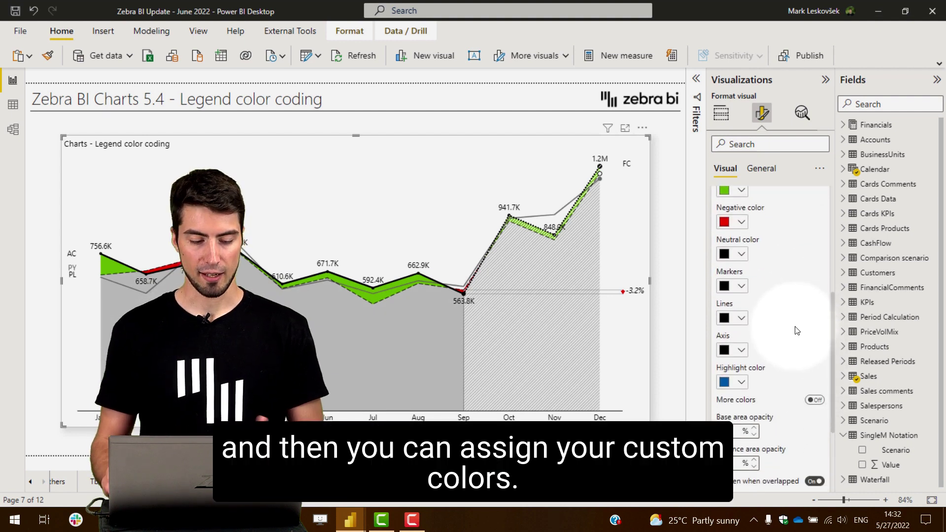
left_click(814, 401)
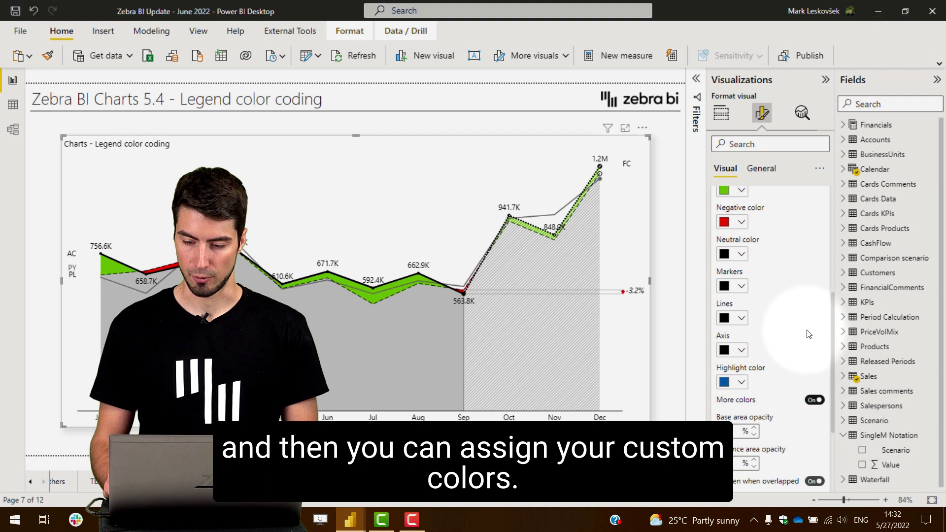
Step: Set the chart's Previous year color to yellow, Plan to orange and Forecast to purple
scroll(804, 332, "down", 3)
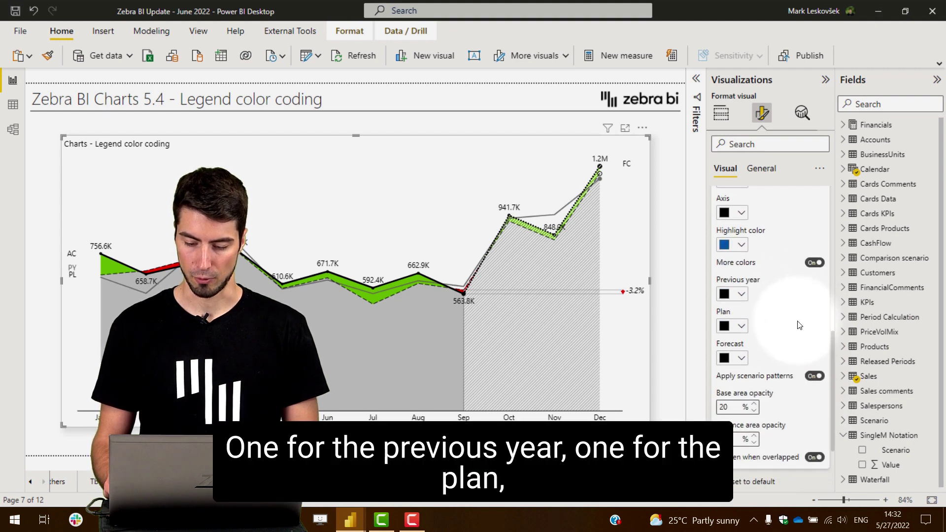
left_click(740, 295)
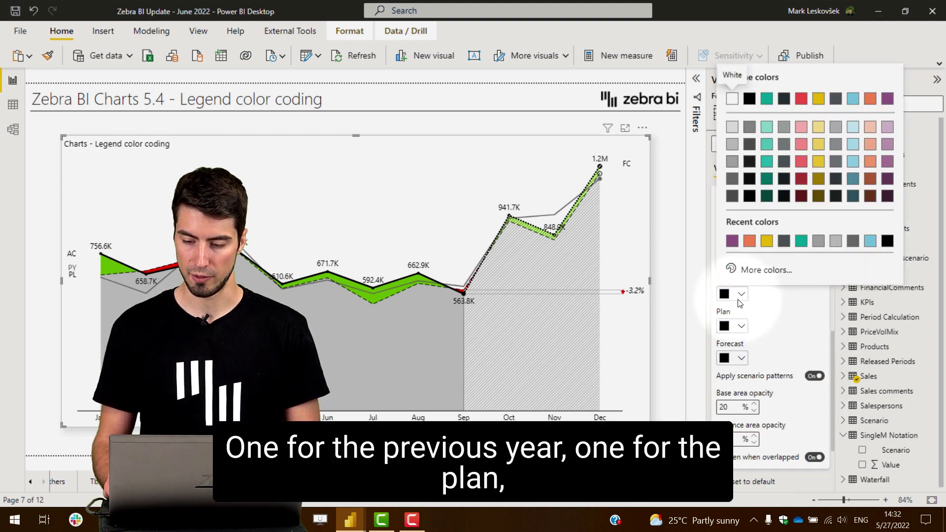
left_click(819, 99)
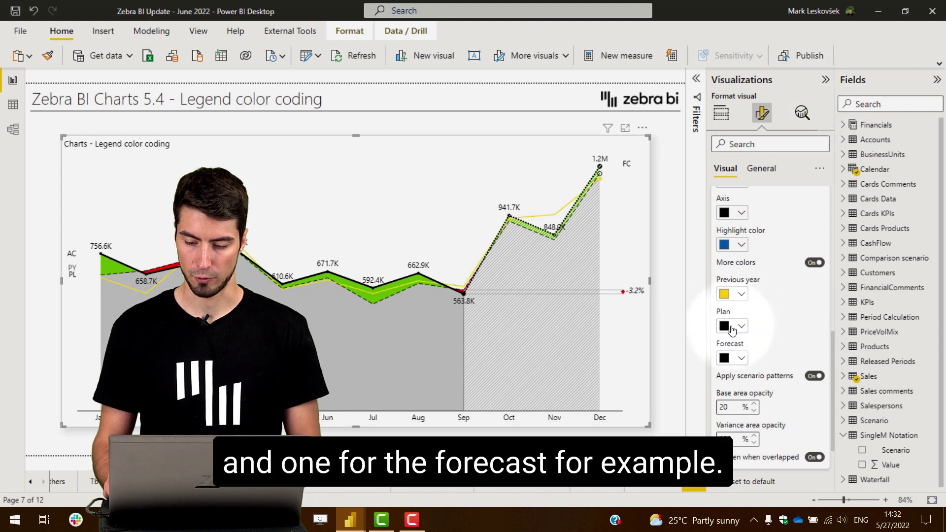
left_click(731, 326)
left_click(871, 131)
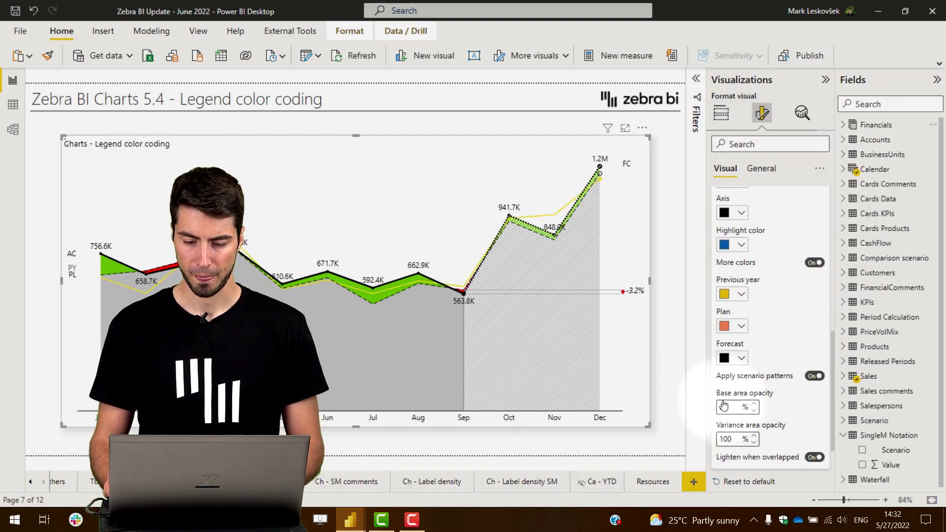
left_click(732, 358)
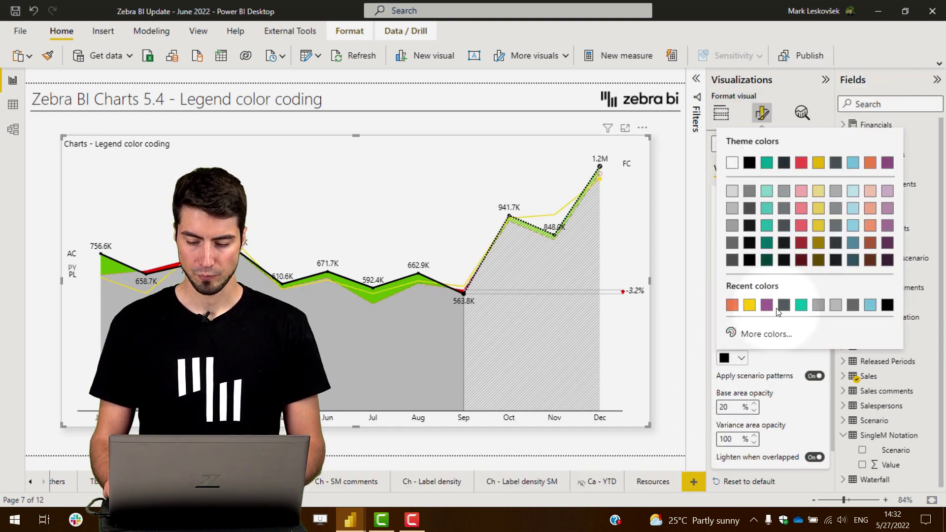
left_click(887, 163)
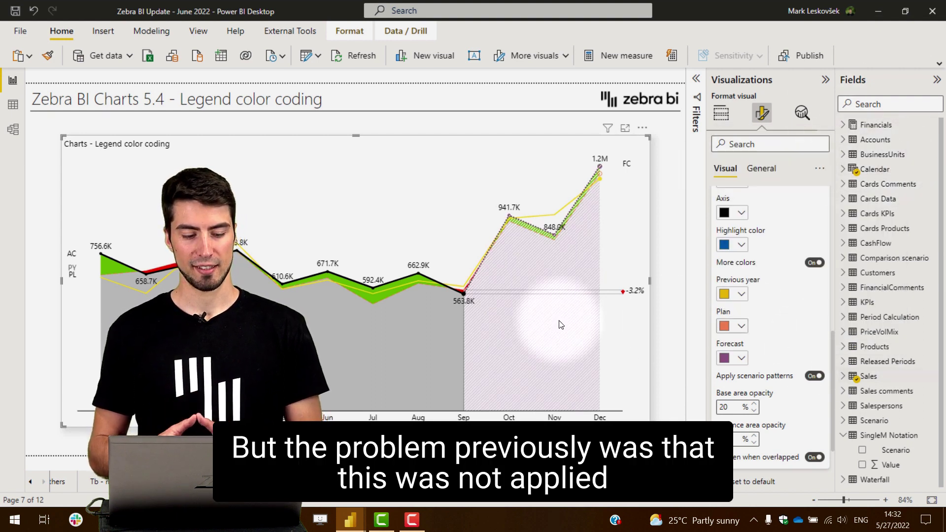
Step: Turn on Use colored legend names in the chart's legend settings
mouse_move(526, 323)
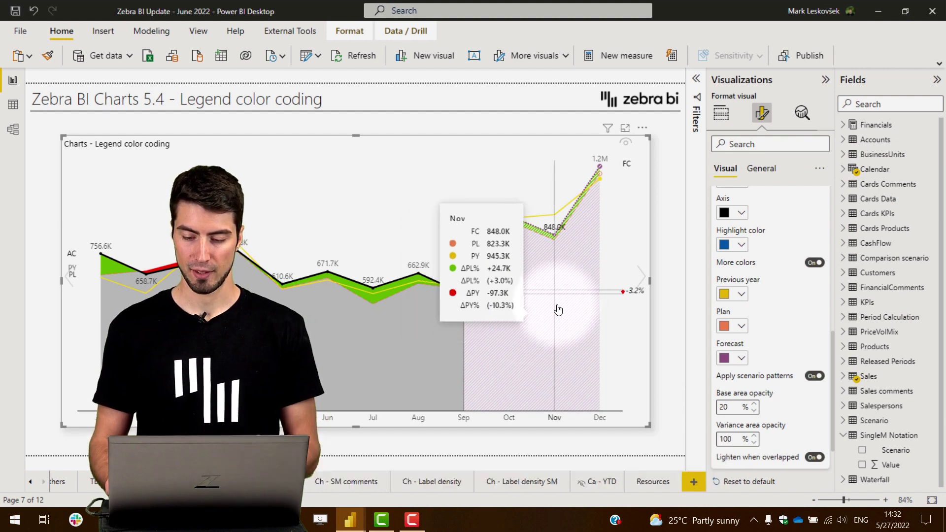
scroll(776, 305, "up", 5)
scroll(773, 295, "up", 2)
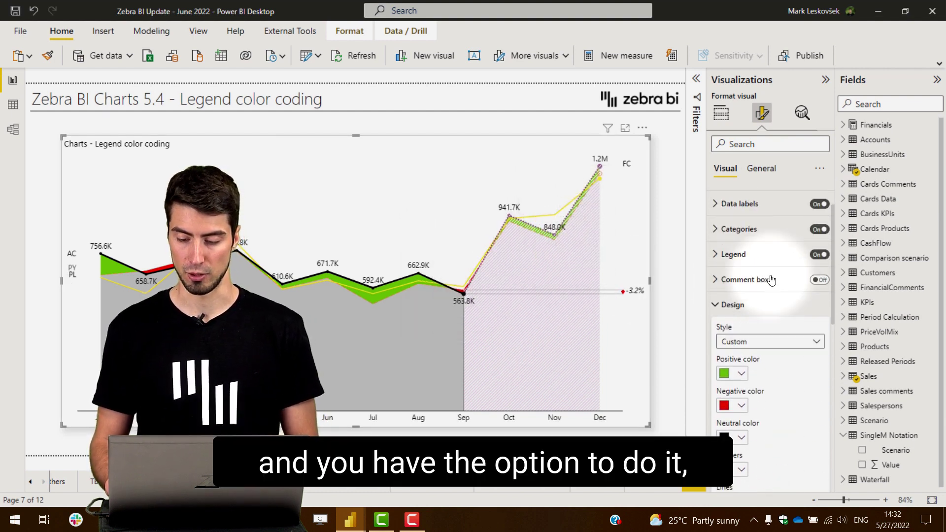
left_click(763, 261)
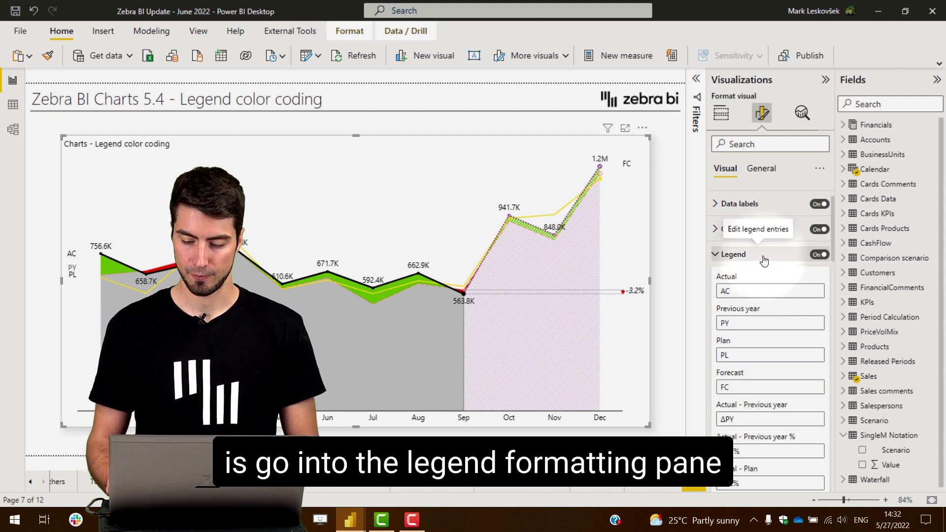
scroll(764, 261, "down", 10)
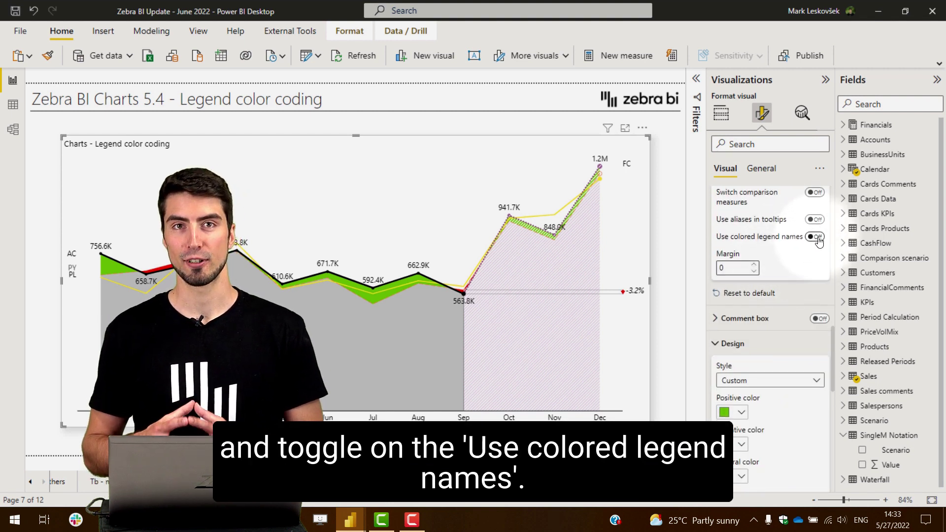
left_click(817, 238)
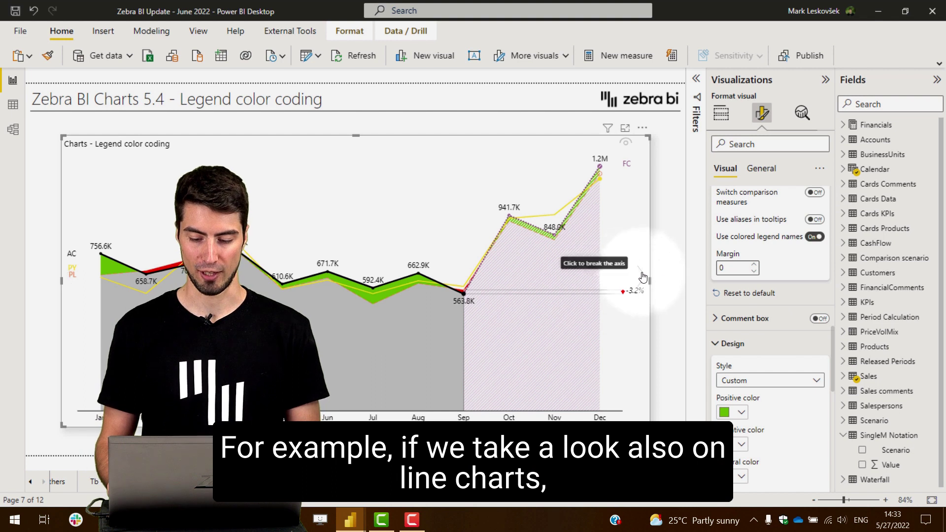
Step: Cycle the Legend color coding chart from the area chart through the line chart to the following chart type
left_click(642, 276)
left_click(642, 277)
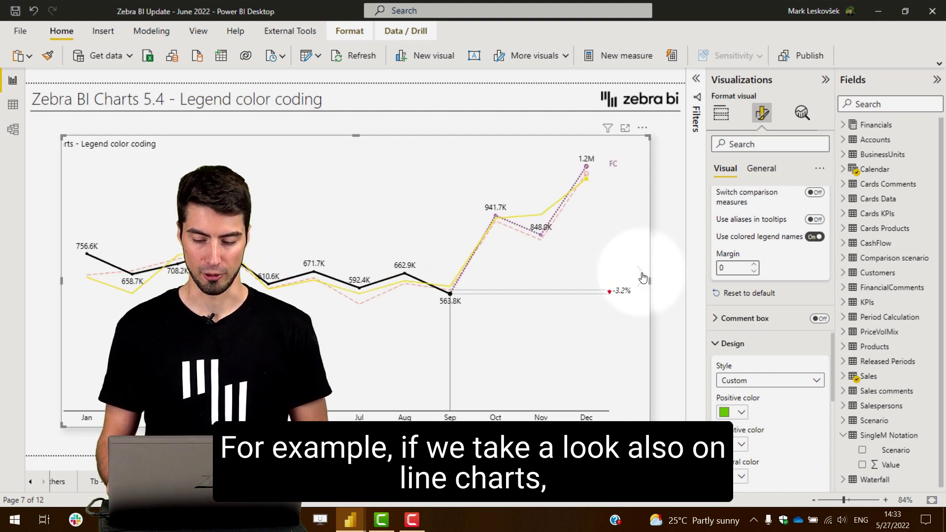
left_click(642, 277)
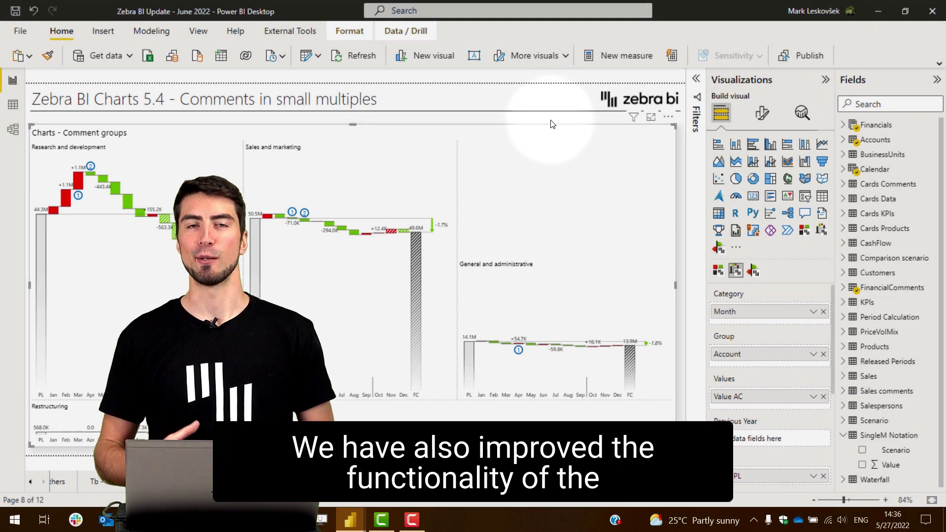
Step: Turn on the comment box for the Comment groups chart and expand its Research and development and Sales and marketing comments
left_click(553, 123)
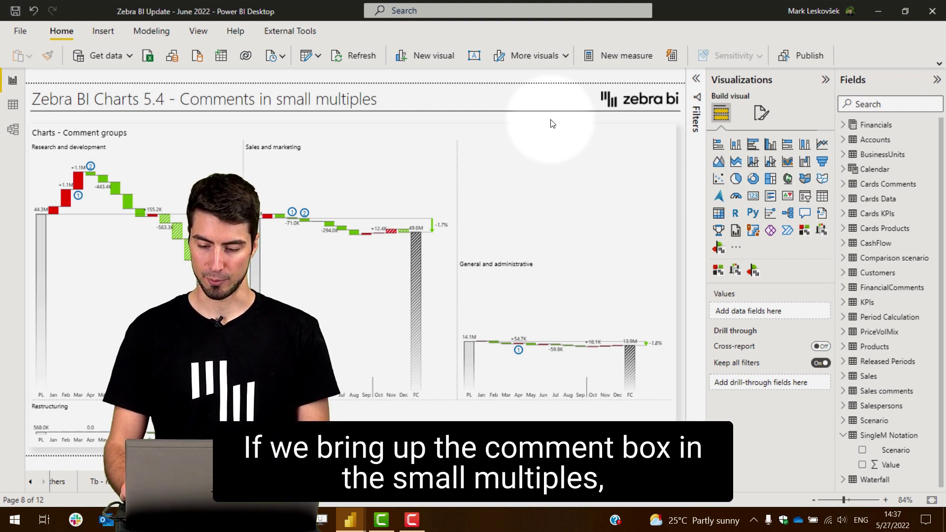
left_click(511, 132)
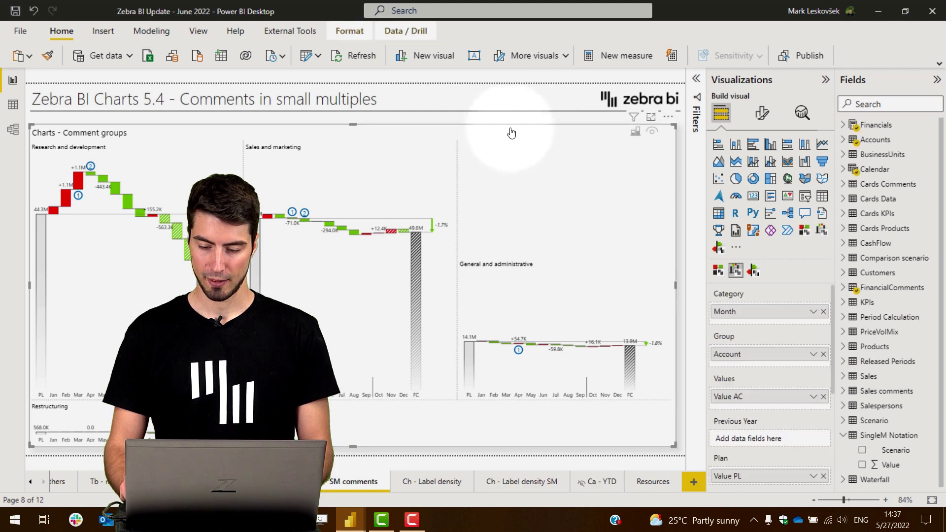
left_click(762, 113)
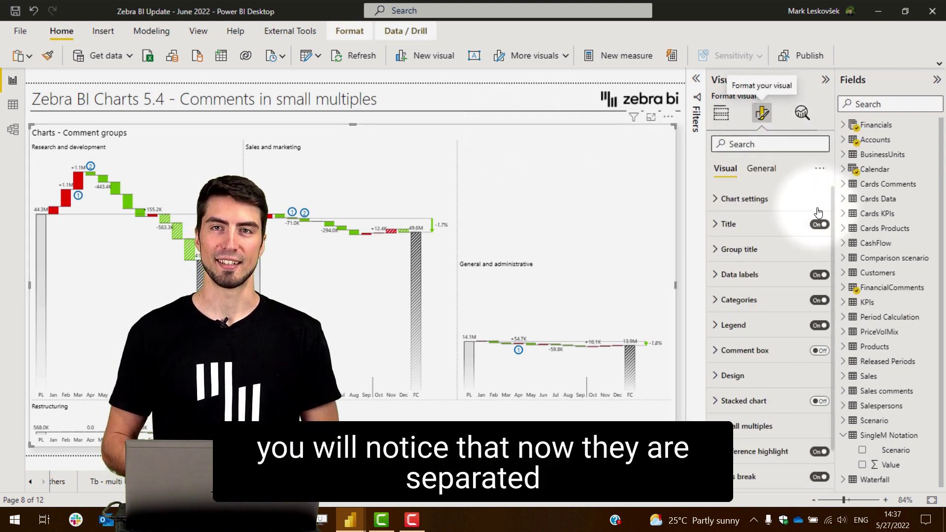
left_click(819, 351)
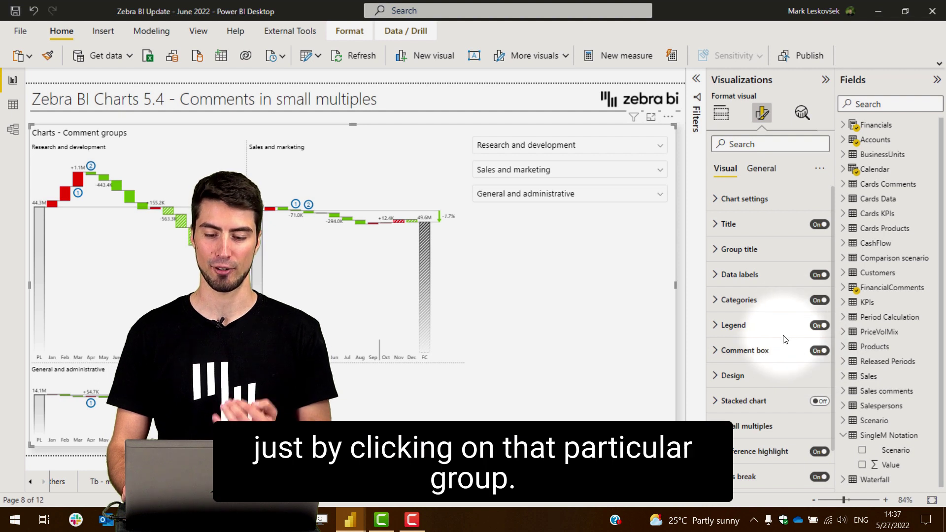
left_click(580, 147)
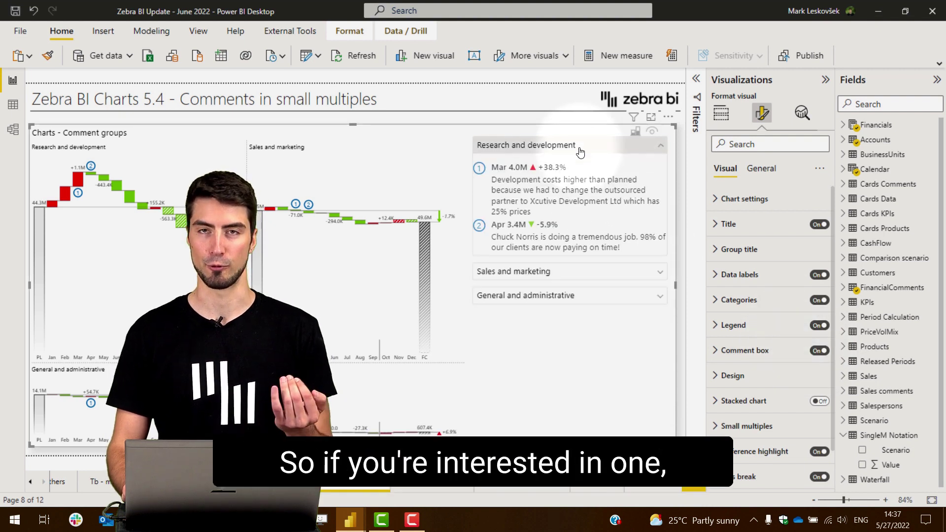
left_click(568, 272)
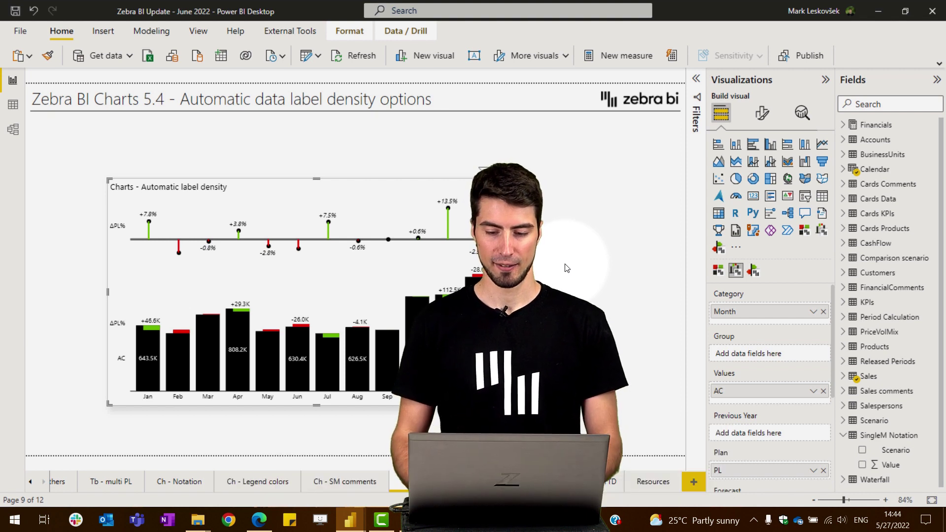
Step: Search the Automatic label density chart's format settings for "dens" and set the data label density to Highest (Auto)
left_click(762, 113)
left_click(771, 140)
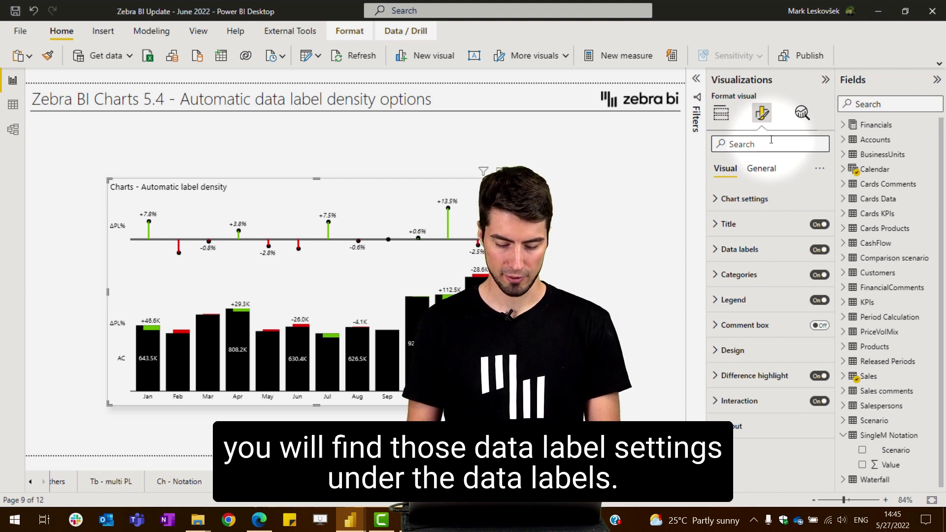
type("d")
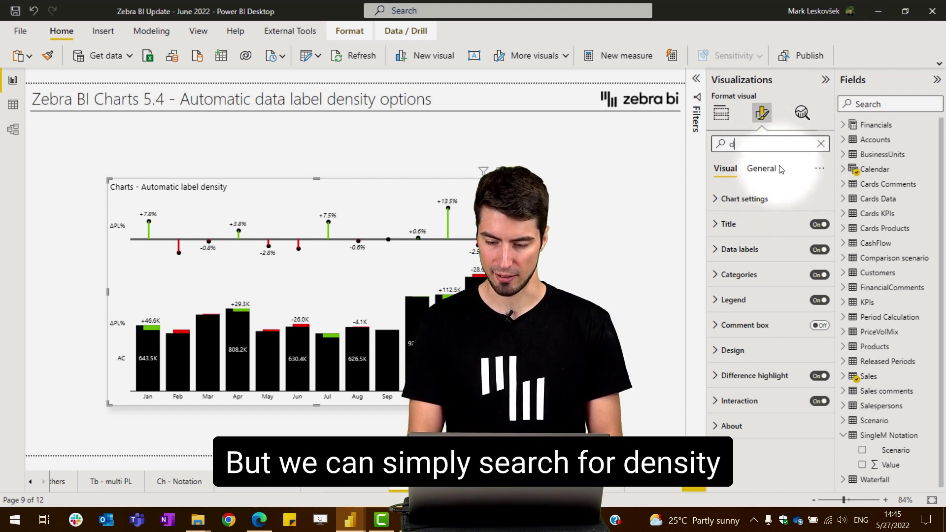
type("ens")
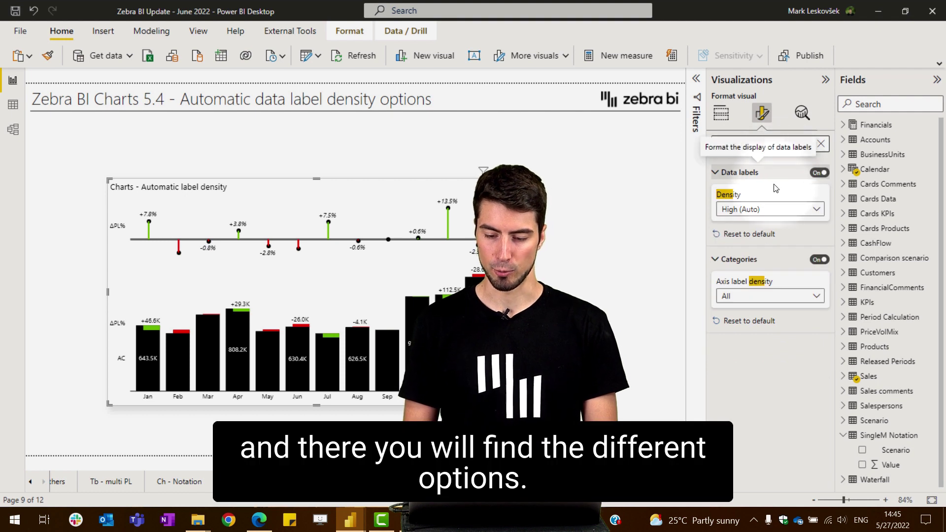
left_click(773, 209)
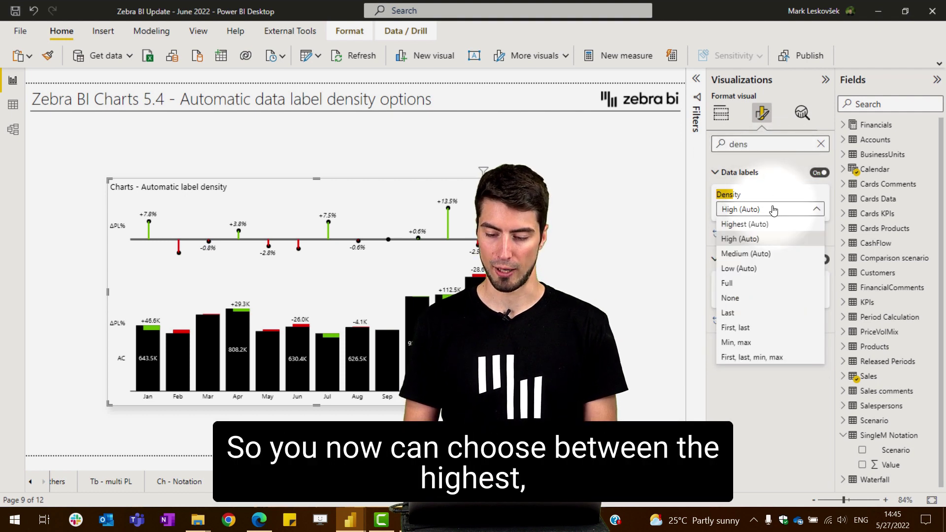
left_click(772, 225)
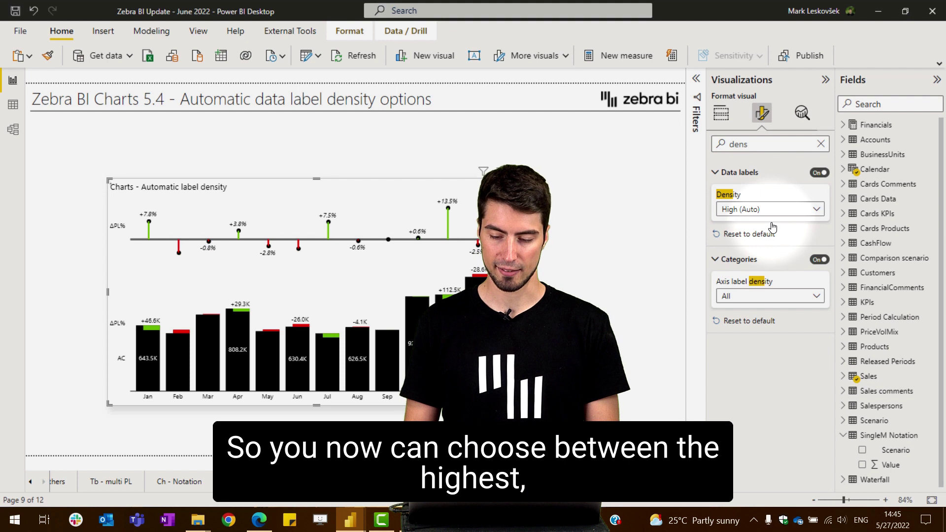
Step: Try the Medium (Auto) data label density and settle on Low (Auto)
left_click(773, 210)
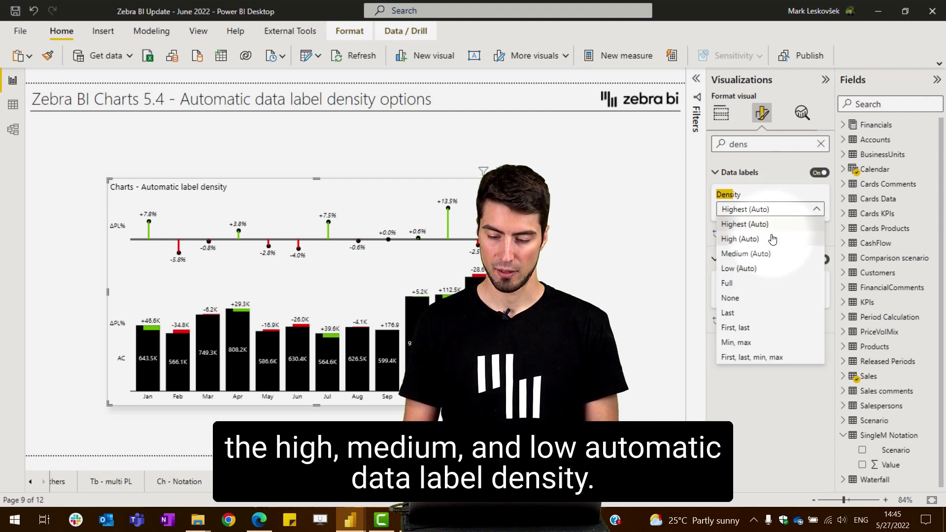
left_click(772, 254)
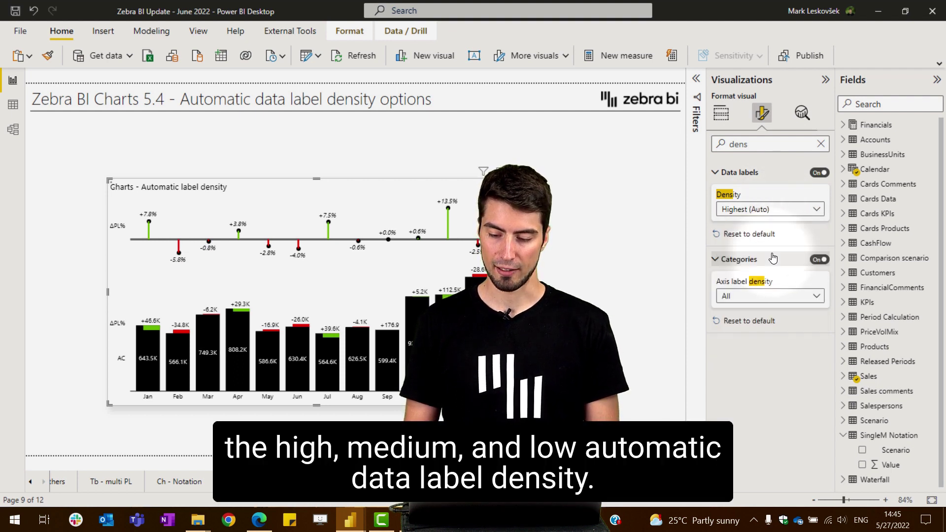
left_click(766, 209)
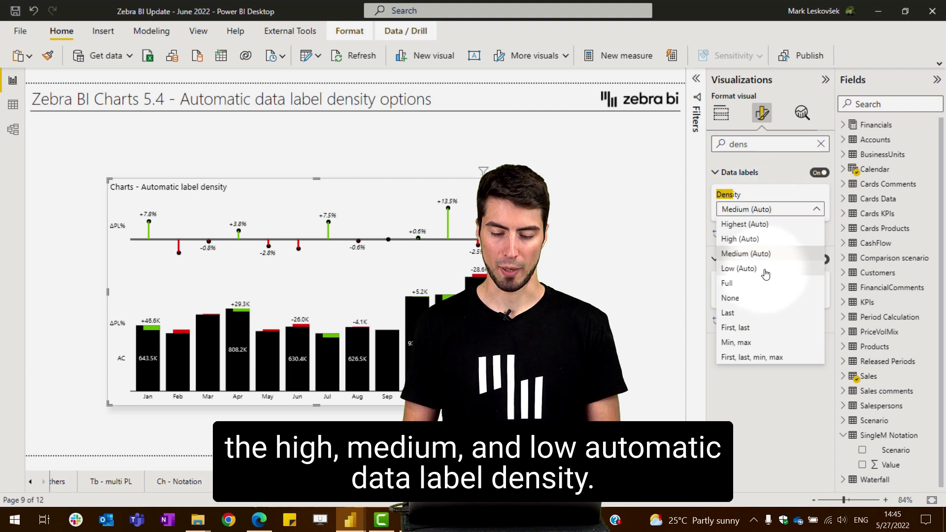
left_click(765, 269)
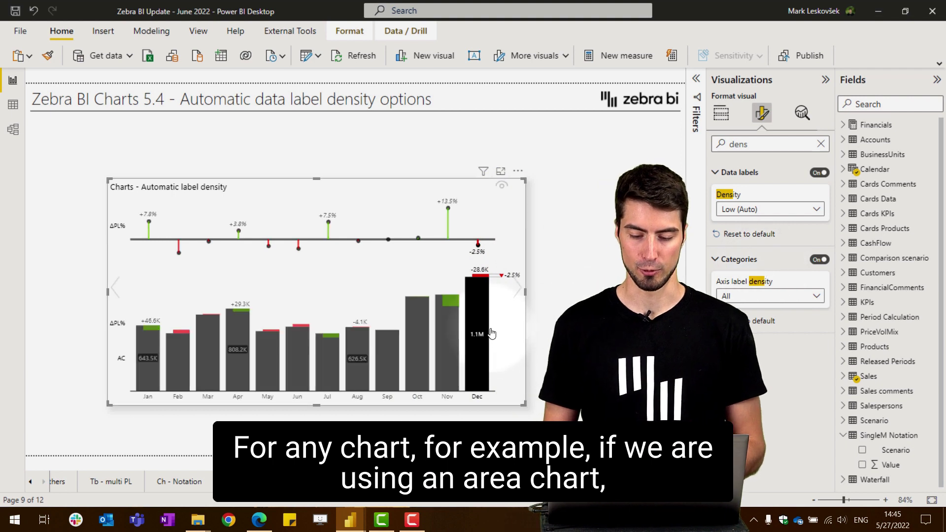
Step: Cycle the Automatic label density chart through its area, line and waterfall types and enlarge it from its upper-right corner
left_click(515, 296)
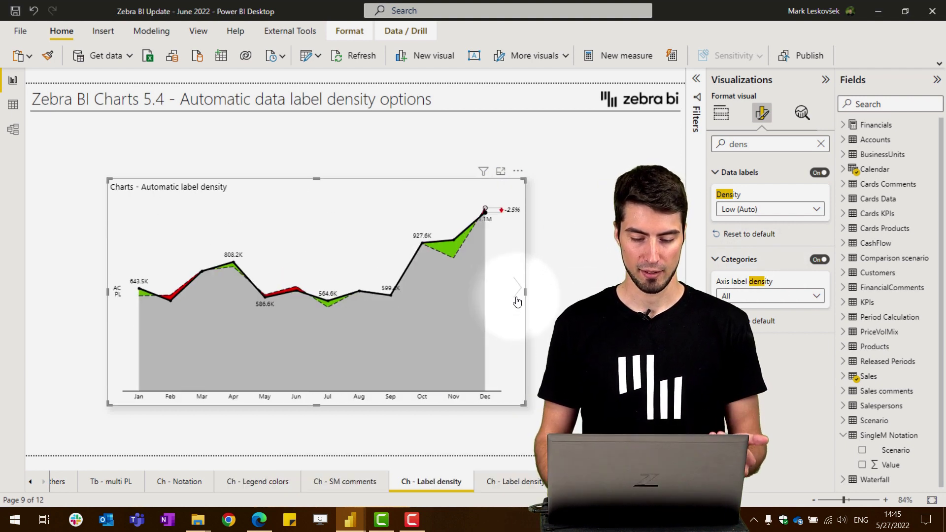
left_click(515, 303)
left_click(516, 302)
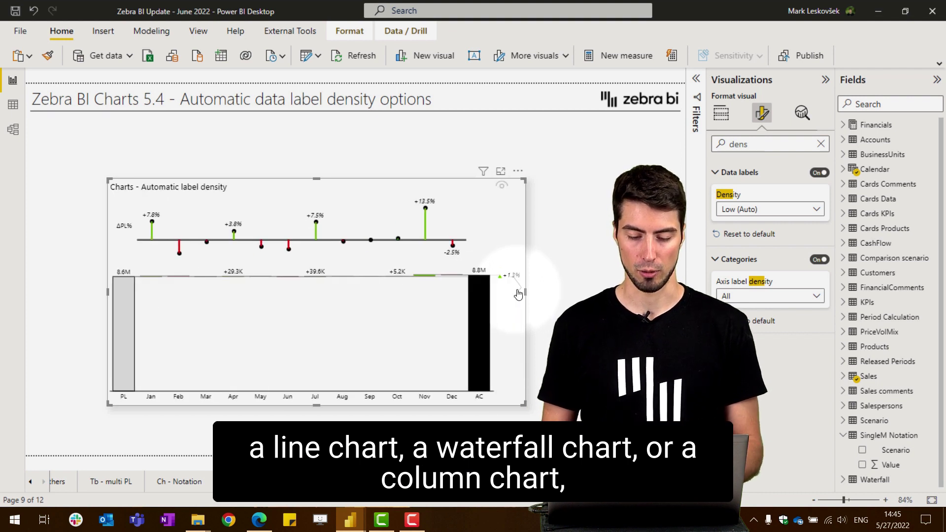
left_click(518, 294)
left_click_drag(524, 182, 642, 156)
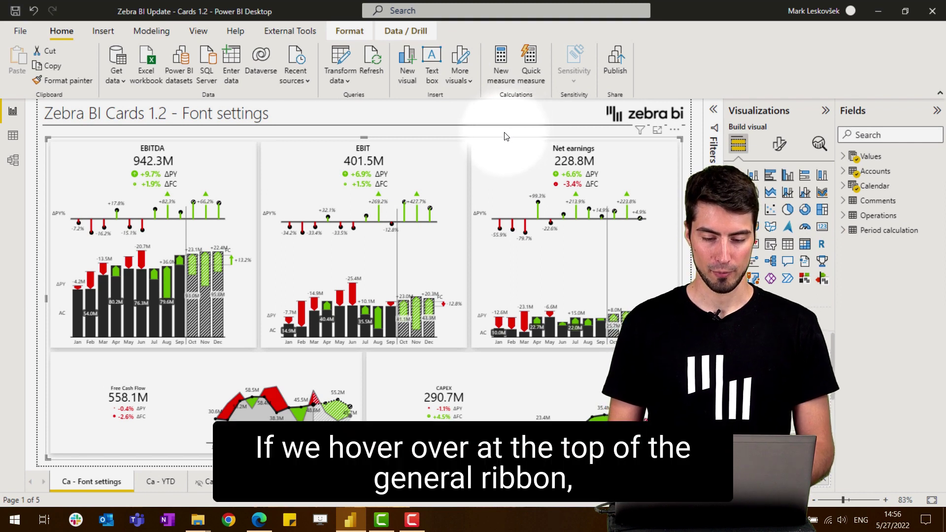
Step: Set the KPI title font of the cards visual to Arial with size 15
mouse_move(414, 148)
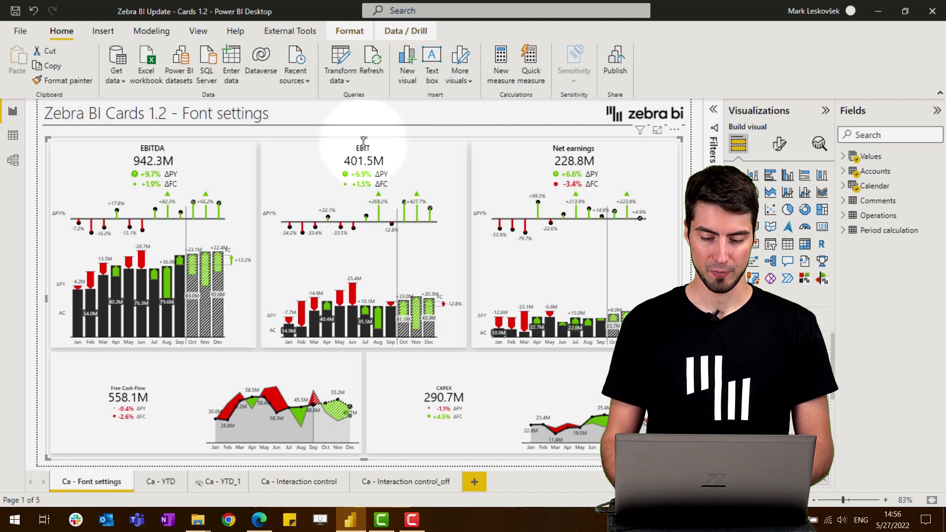
mouse_move(365, 149)
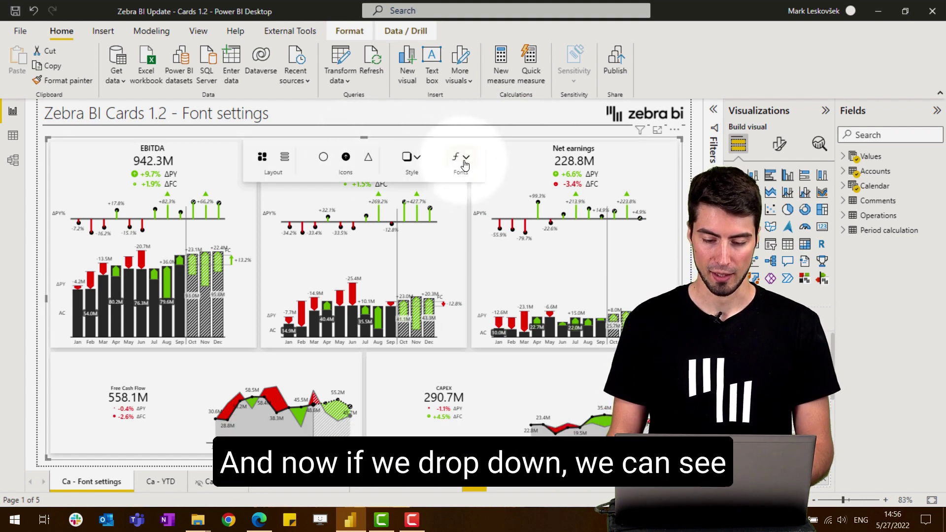
left_click(465, 166)
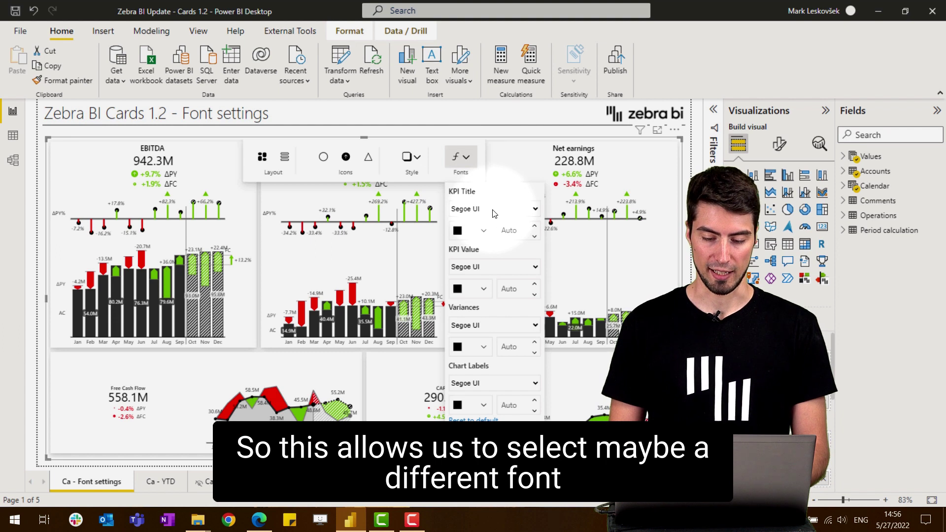
left_click(494, 213)
left_click(491, 227)
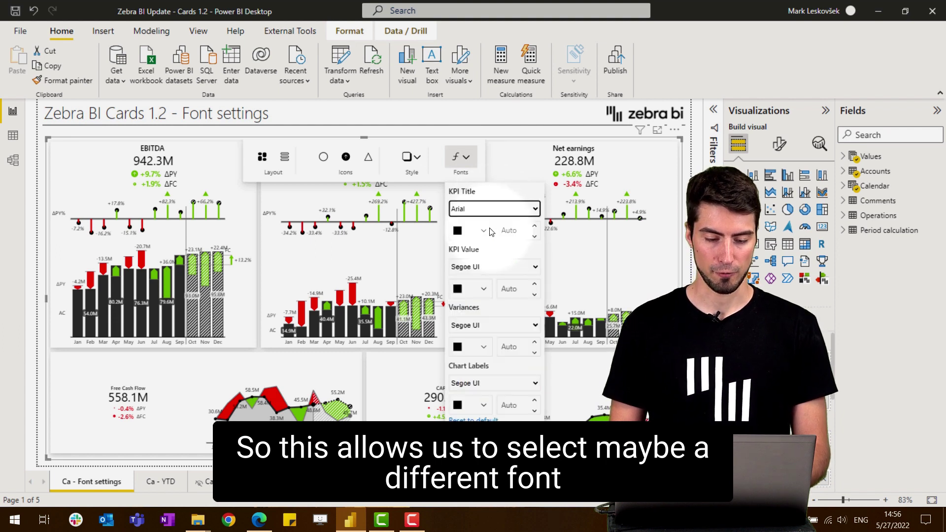
left_click(510, 231)
type("15")
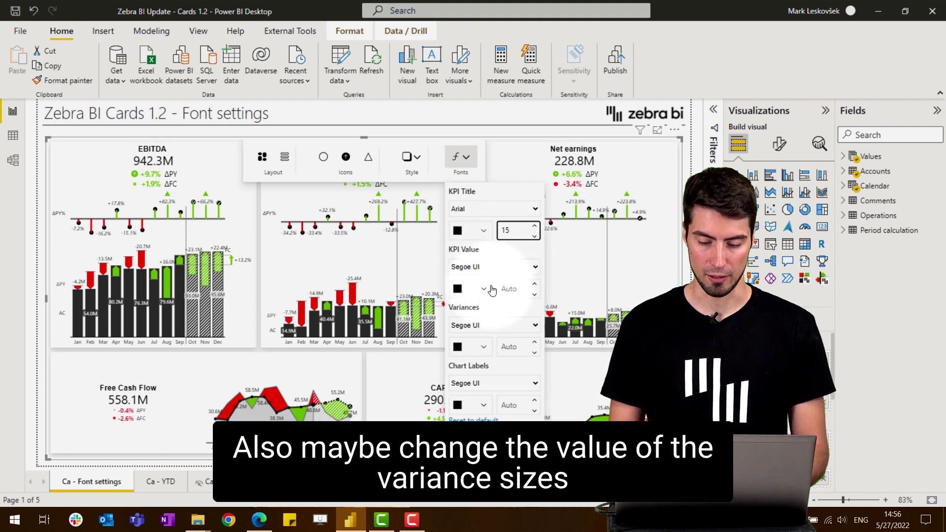
Step: Set the font size of the cards' variances to 15 and raise it to 17
left_click(518, 350)
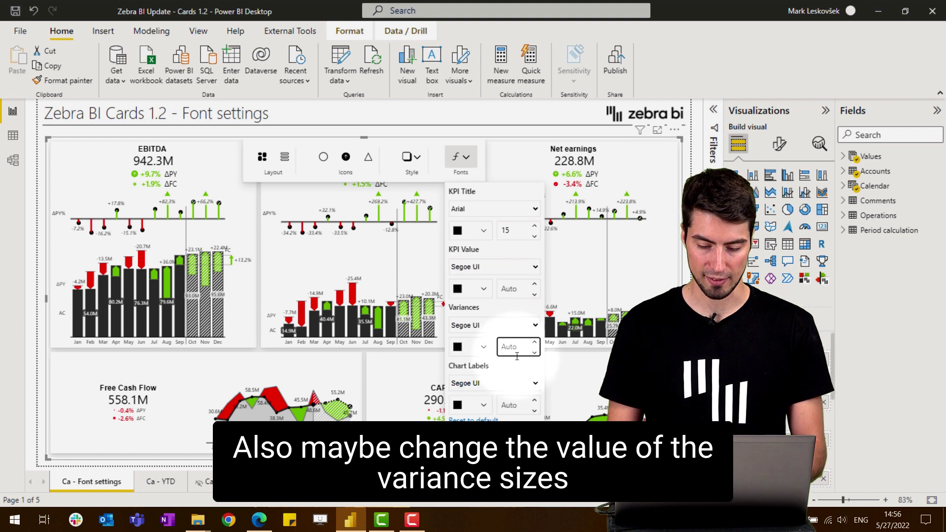
type("15")
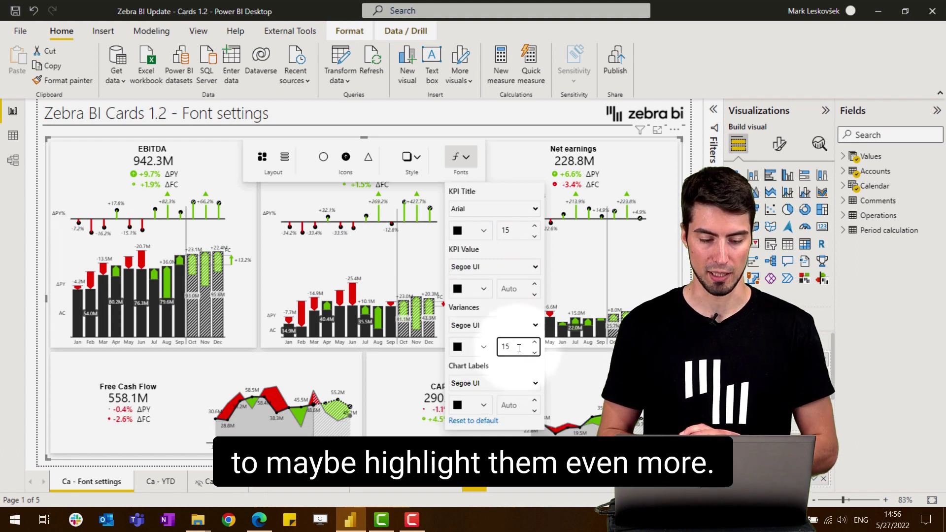
left_click(535, 343)
left_click(535, 343)
left_click(535, 348)
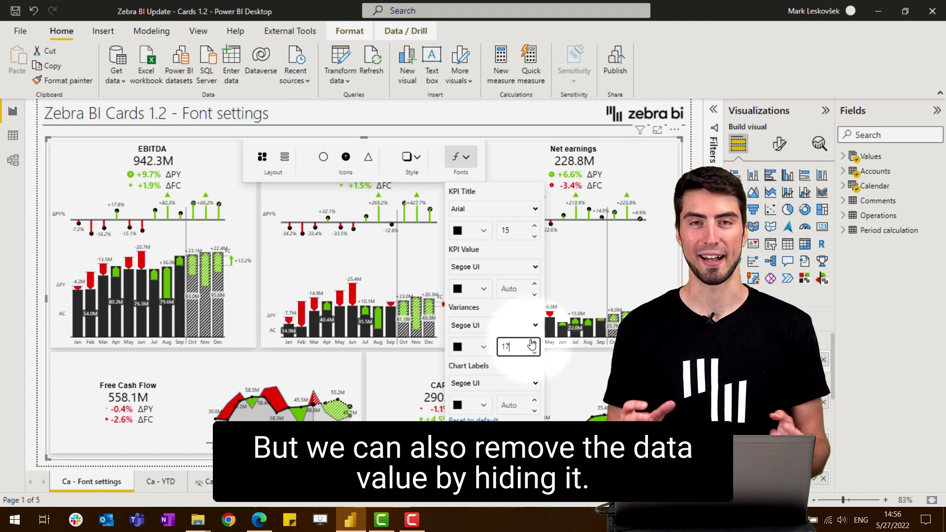
Step: Hide the KPI values by setting their font size to 8 and their font color to near-white #FEFDFD
left_click(515, 290)
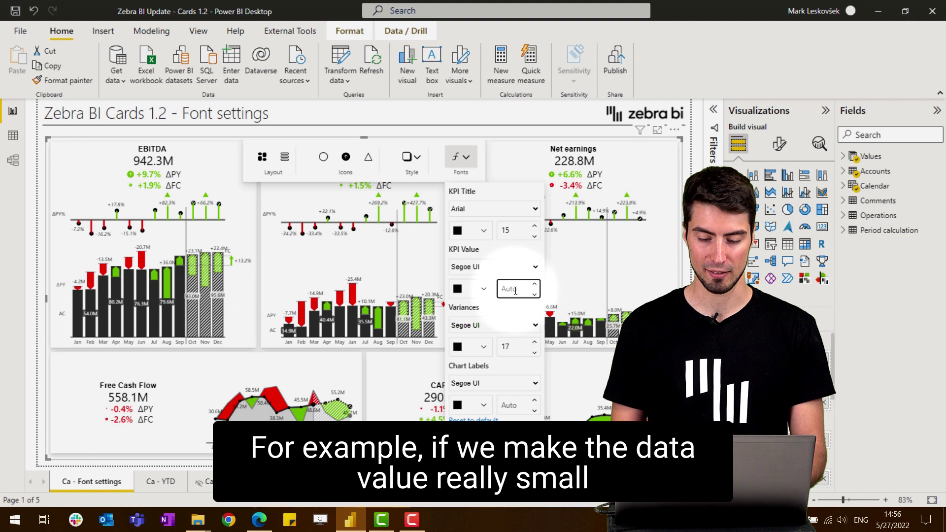
type("8")
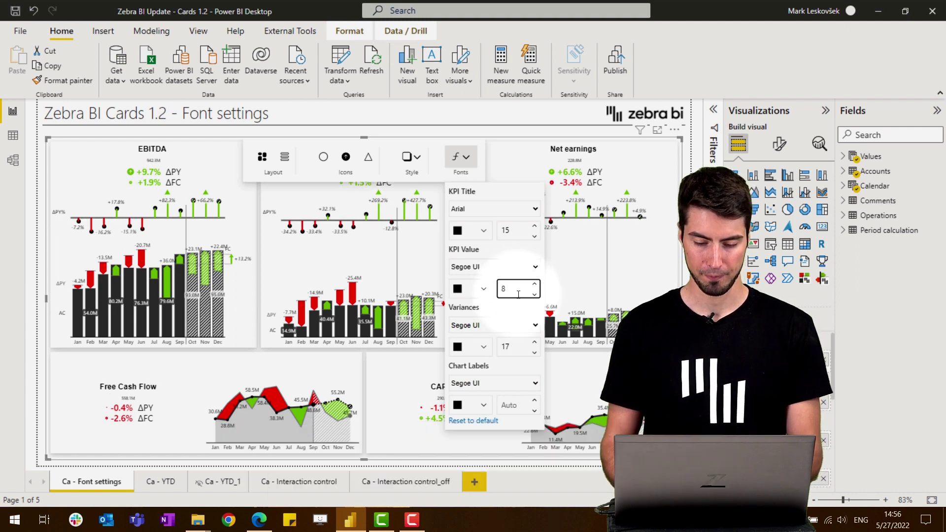
left_click(482, 293)
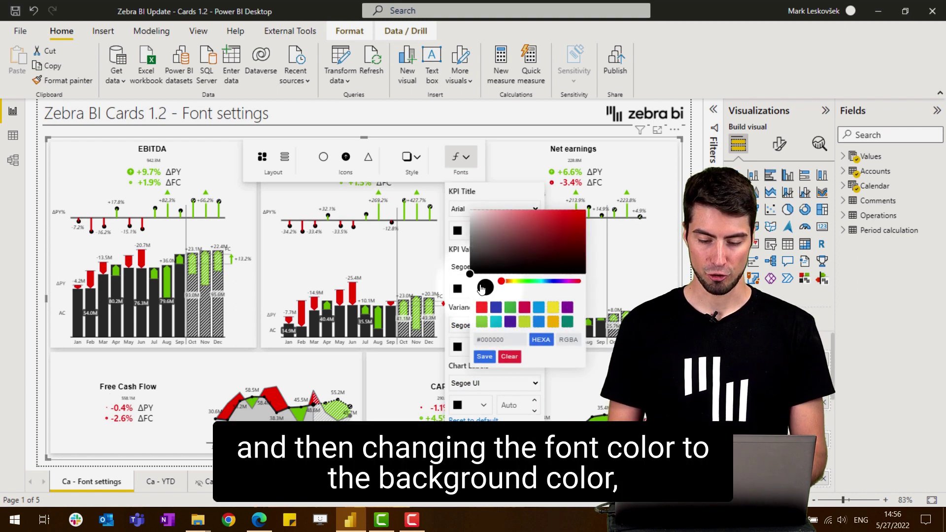
left_click_drag(470, 274, 471, 210)
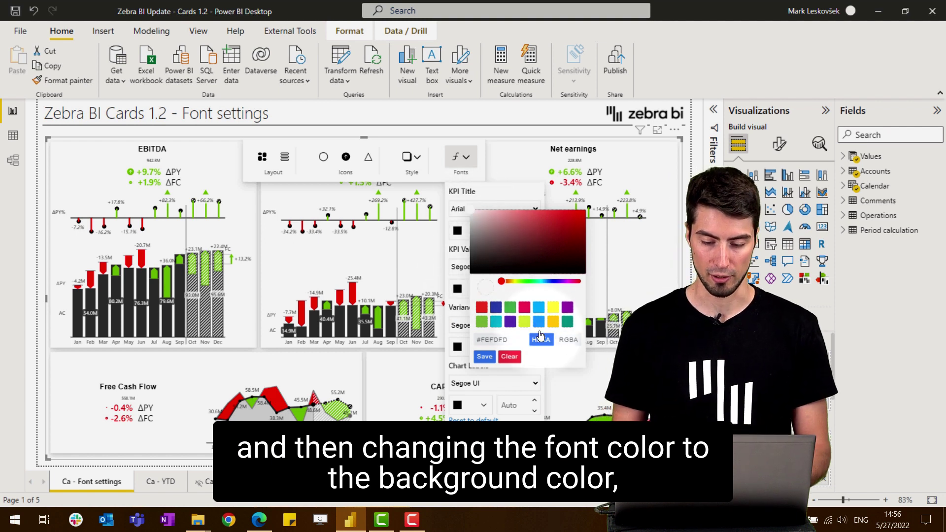
left_click(485, 356)
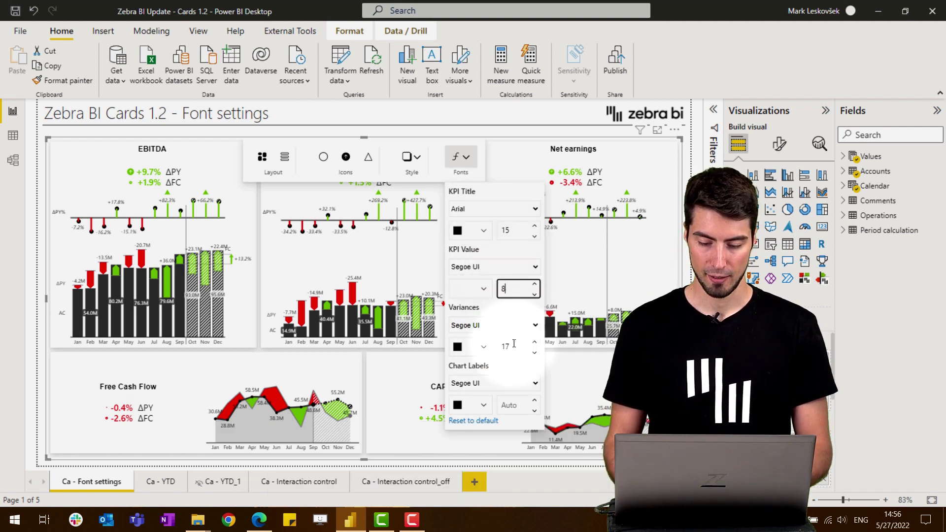
left_click(471, 168)
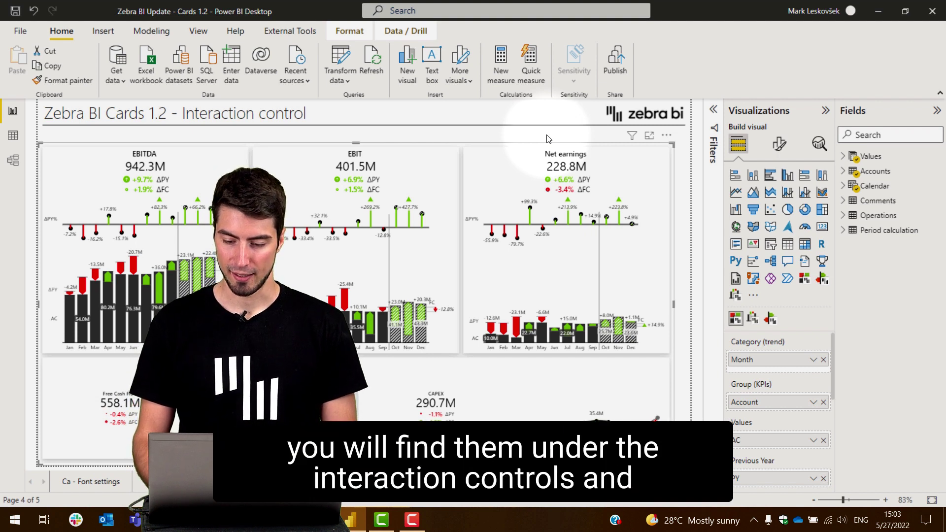
Step: Examine the Interaction formatting options of the cards visual on the Interaction control page
left_click(779, 144)
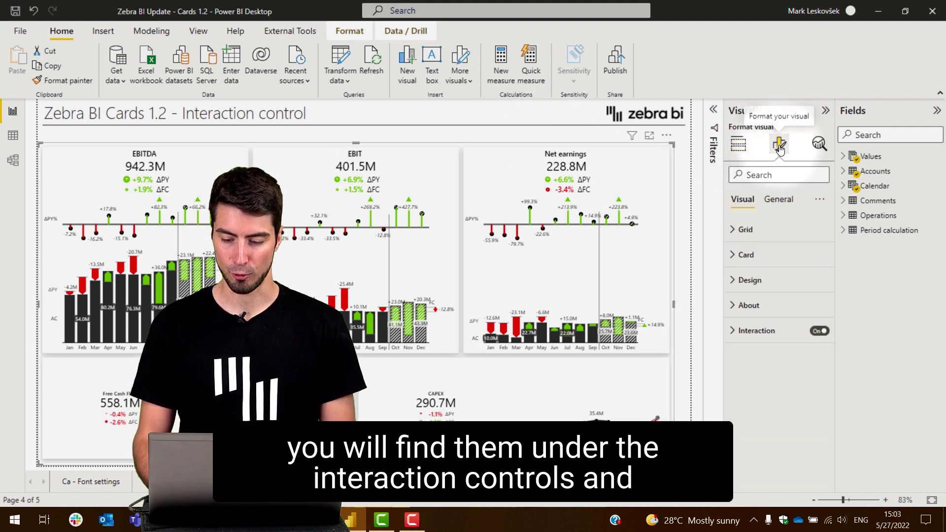
left_click(772, 337)
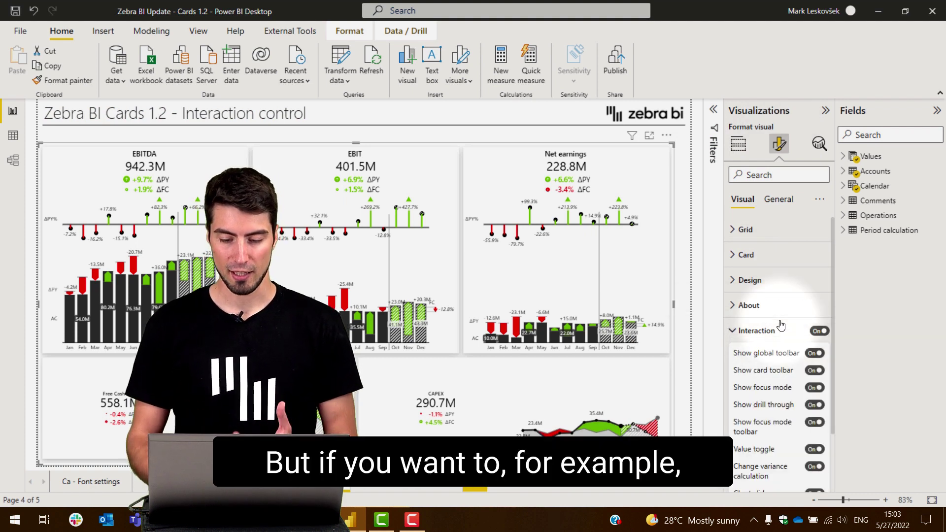
scroll(784, 323, "down", 3)
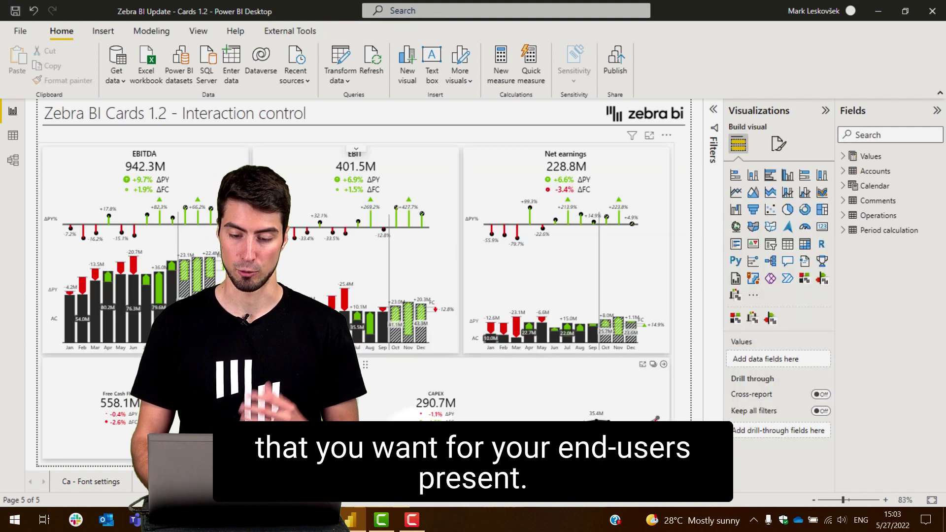
Step: Examine which Interaction options are enabled for the cards visual on report page 5 and inspect a card's own toolbar
left_click(557, 148)
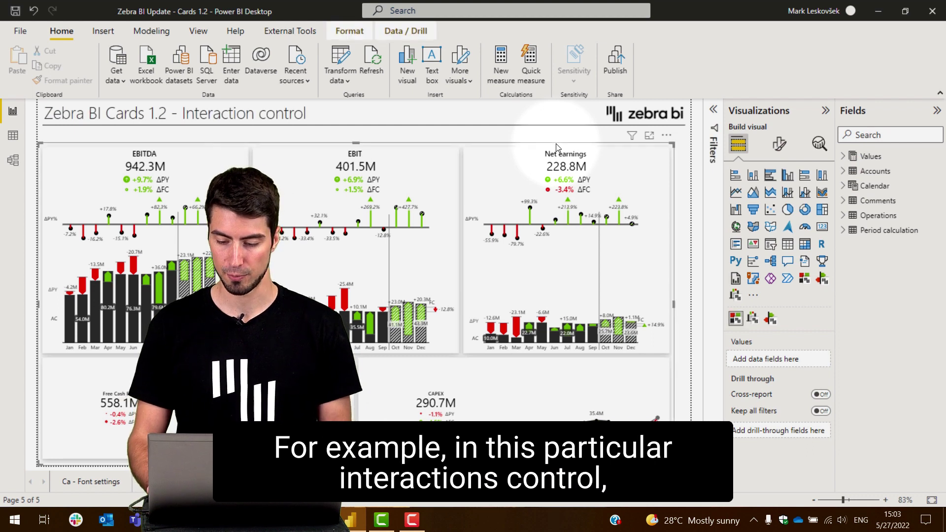
left_click(779, 144)
left_click(781, 329)
scroll(787, 317, "down", 2)
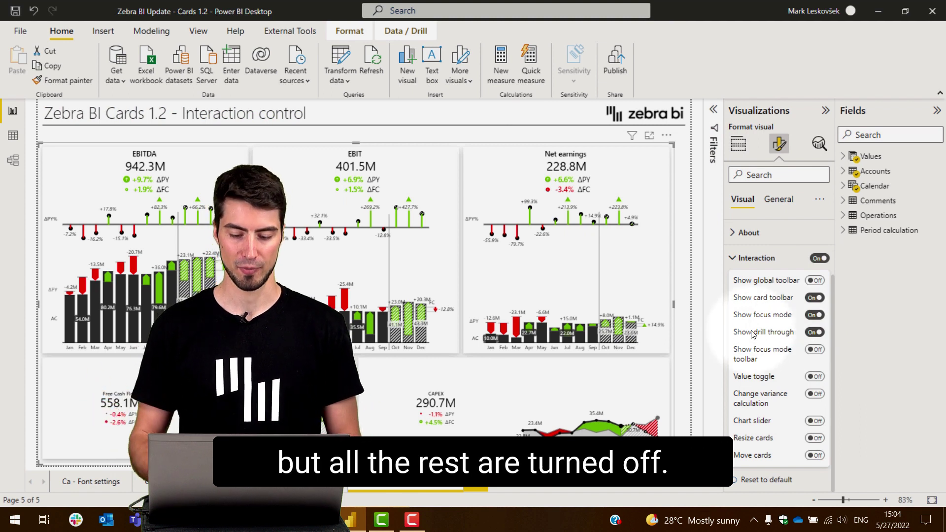
mouse_move(641, 367)
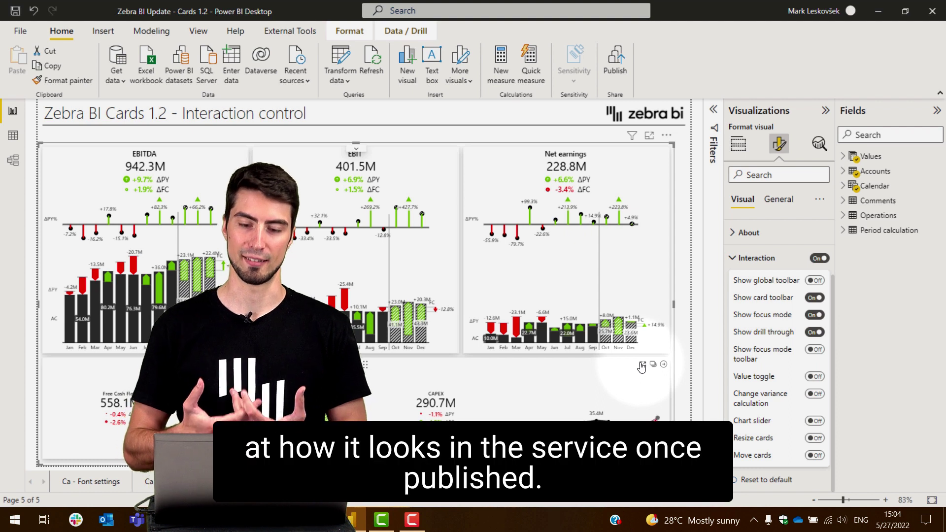
Step: Switch to the published report in Edge, shrink the EBITDA card on the Ca - Interaction control page and place Net earnings before EBIT
left_click(258, 519)
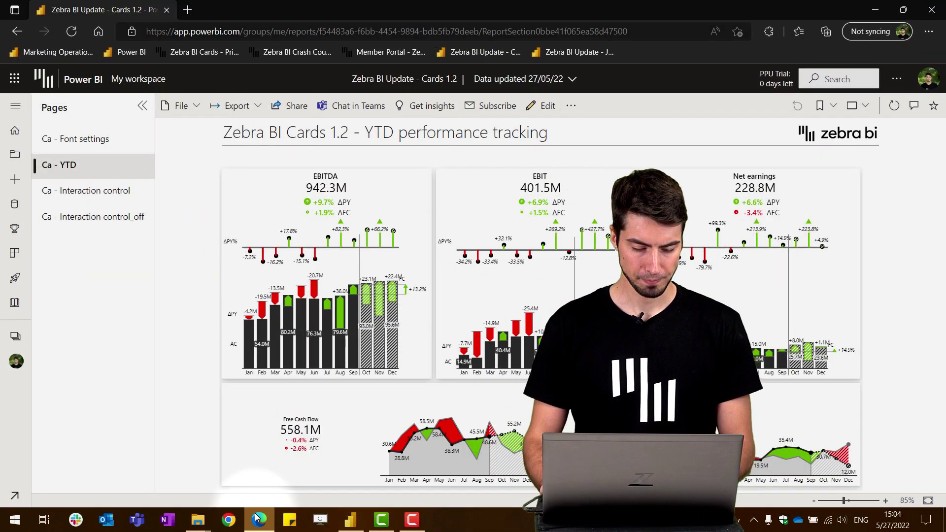
left_click(99, 191)
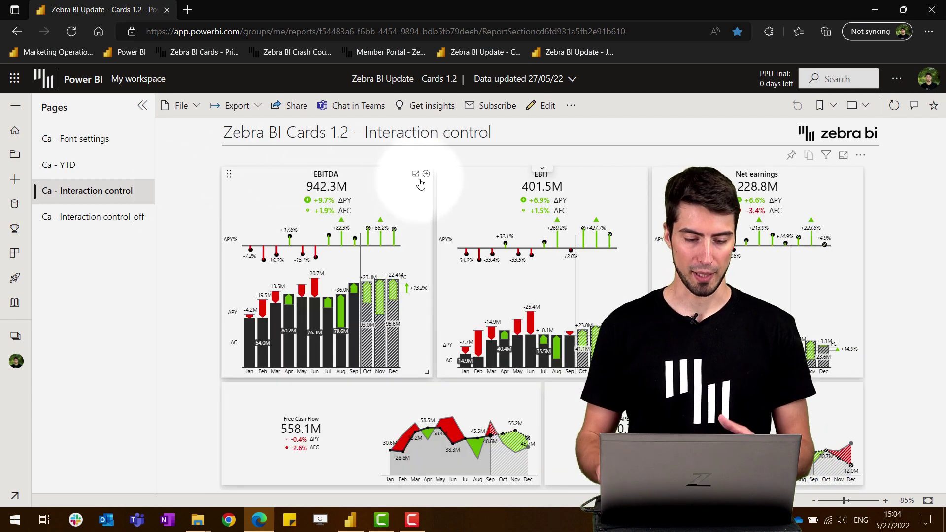
left_click_drag(425, 369, 327, 217)
left_click_drag(331, 184, 533, 173)
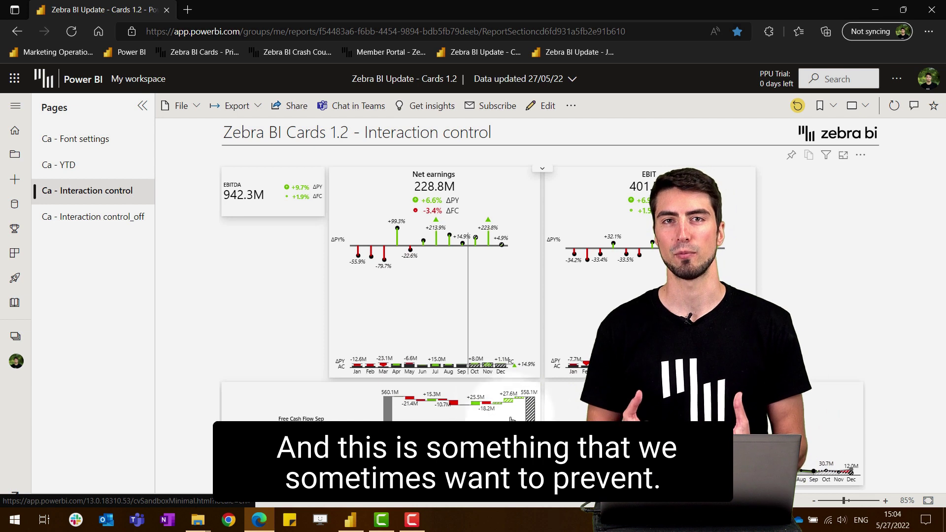
Step: On the Ca - Interaction control_off page, select and deselect the EBITDA card as a filter and open its context options
left_click(125, 218)
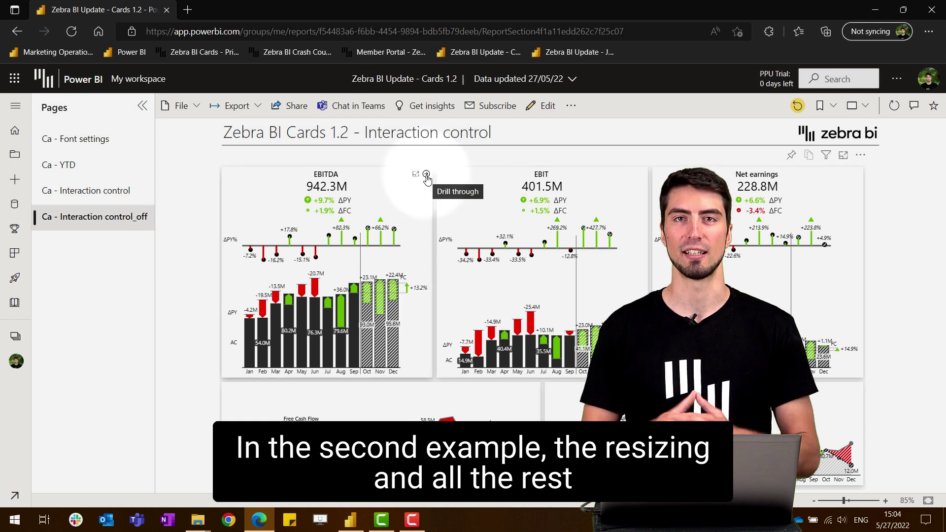
left_click(399, 193)
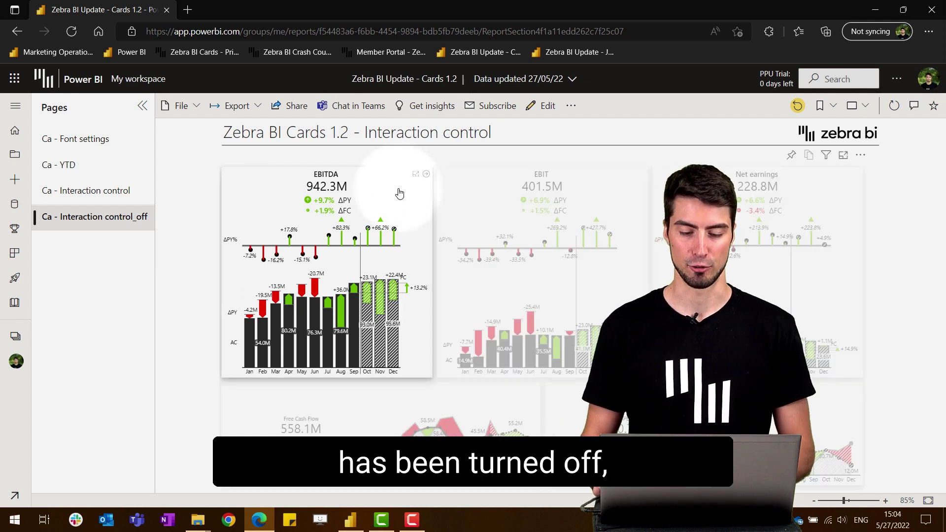
left_click(427, 180)
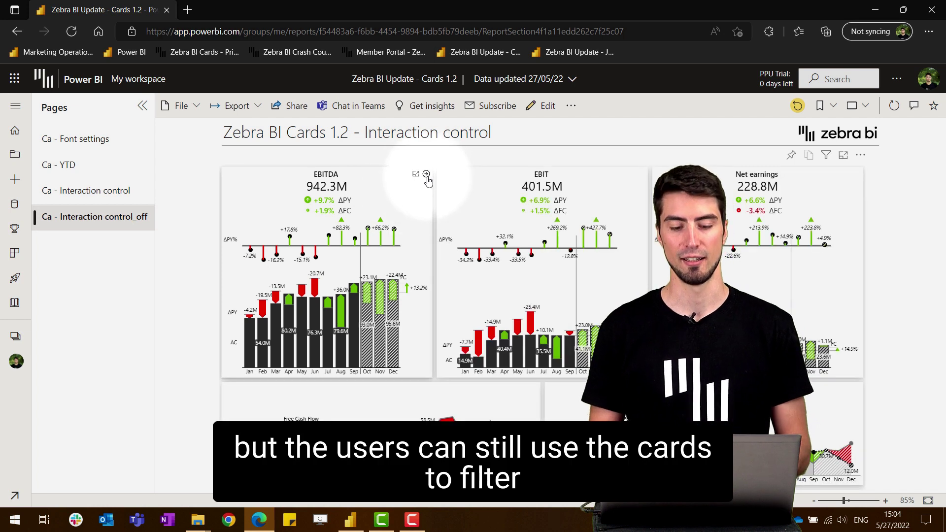
right_click(428, 180)
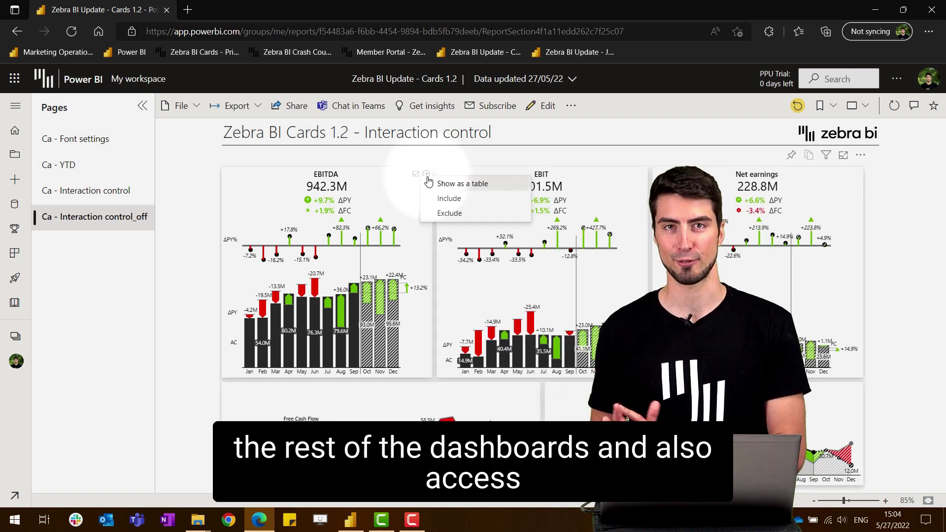